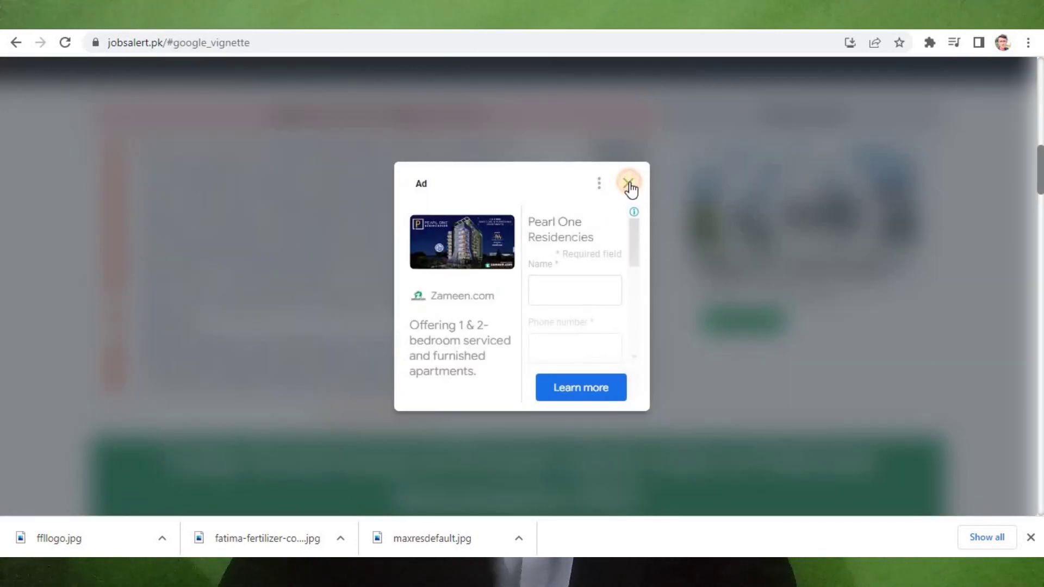
# Step: Dismiss the ad overlay and review the PMA Long Course 151 page's job summary, application dates and table of contents
pyautogui.click(628, 183)
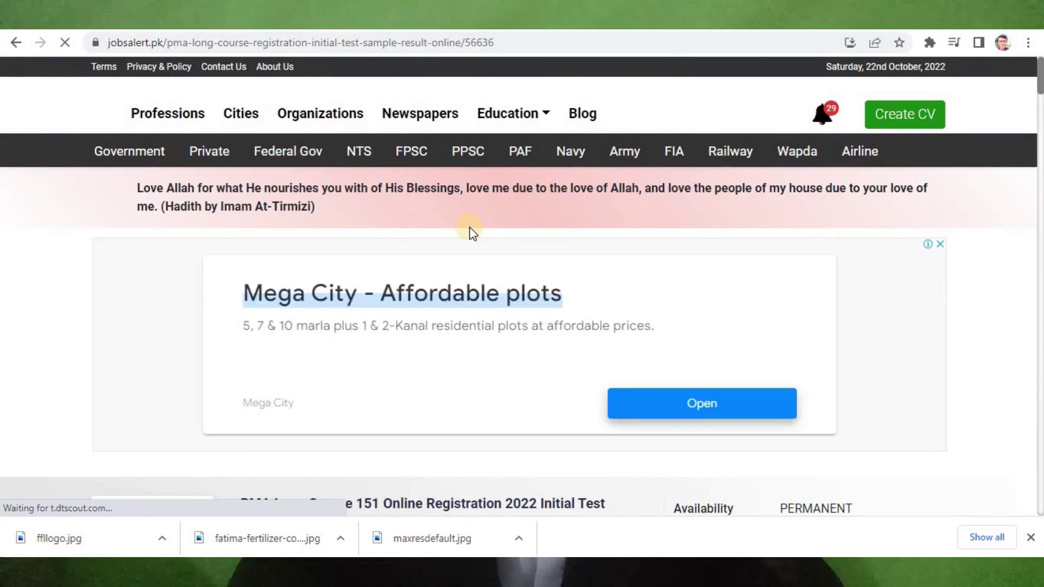
pyautogui.scroll(-1, 468, 226)
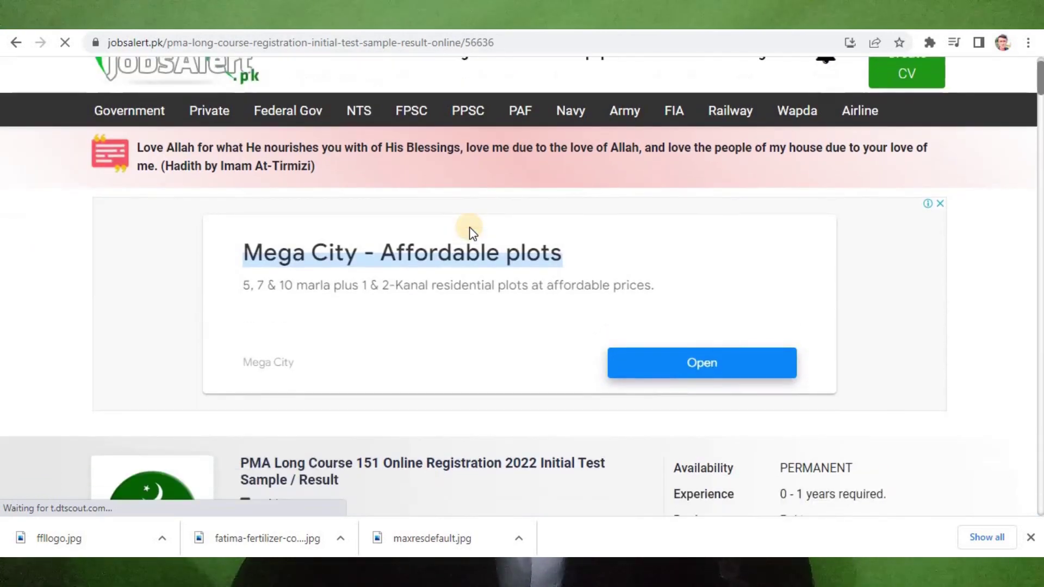
pyautogui.scroll(-1, 468, 226)
pyautogui.scroll(-3, 469, 227)
pyautogui.scroll(-1, 469, 226)
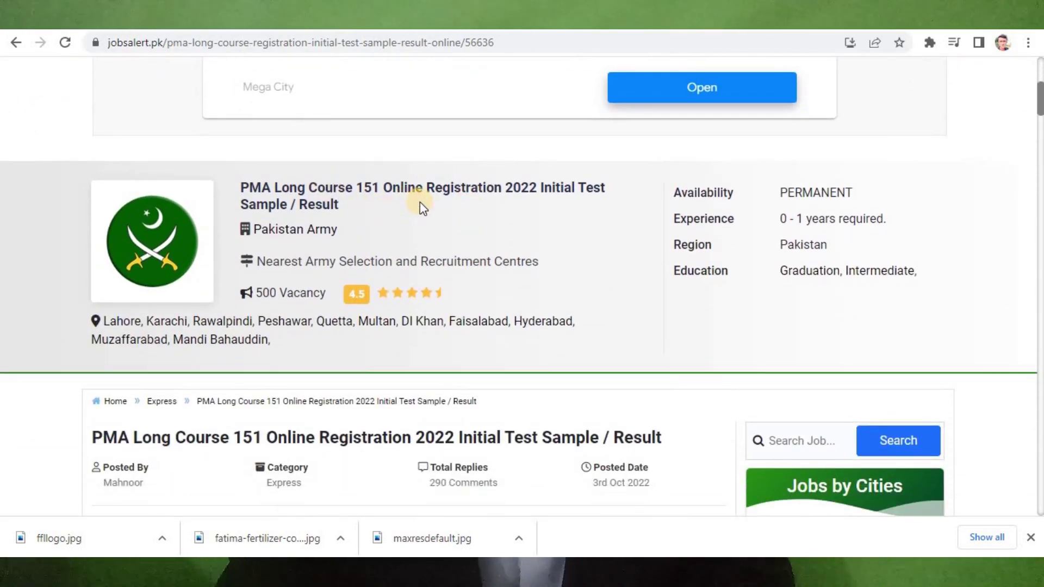
pyautogui.scroll(-2, 421, 205)
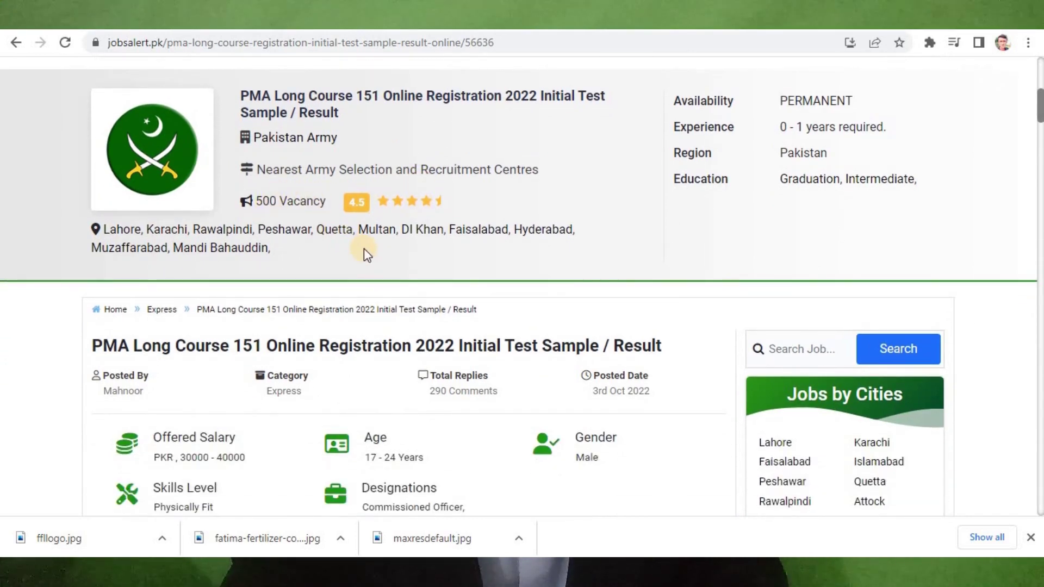
pyautogui.scroll(-2, 363, 249)
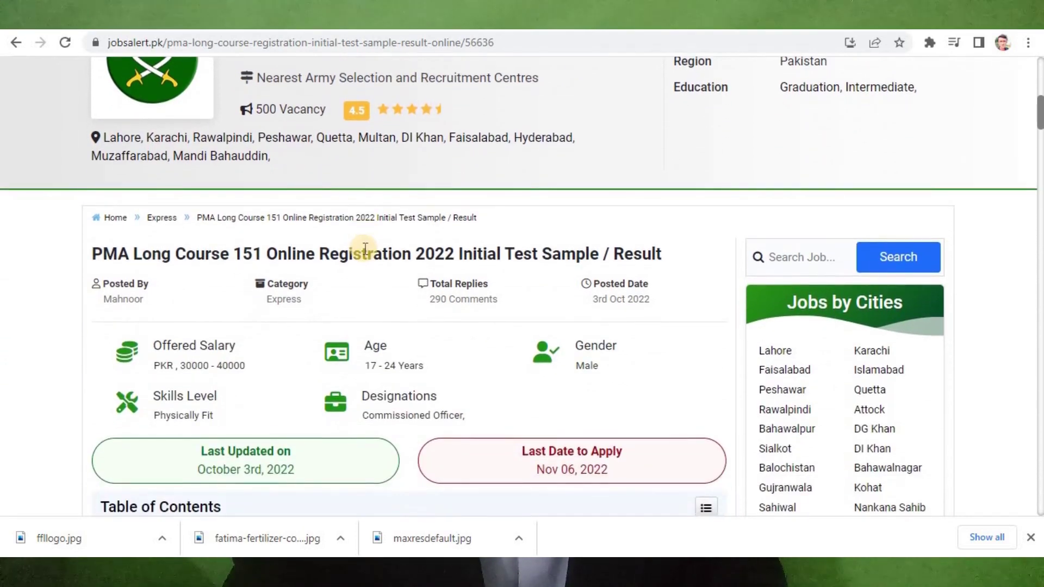
pyautogui.scroll(-2, 364, 251)
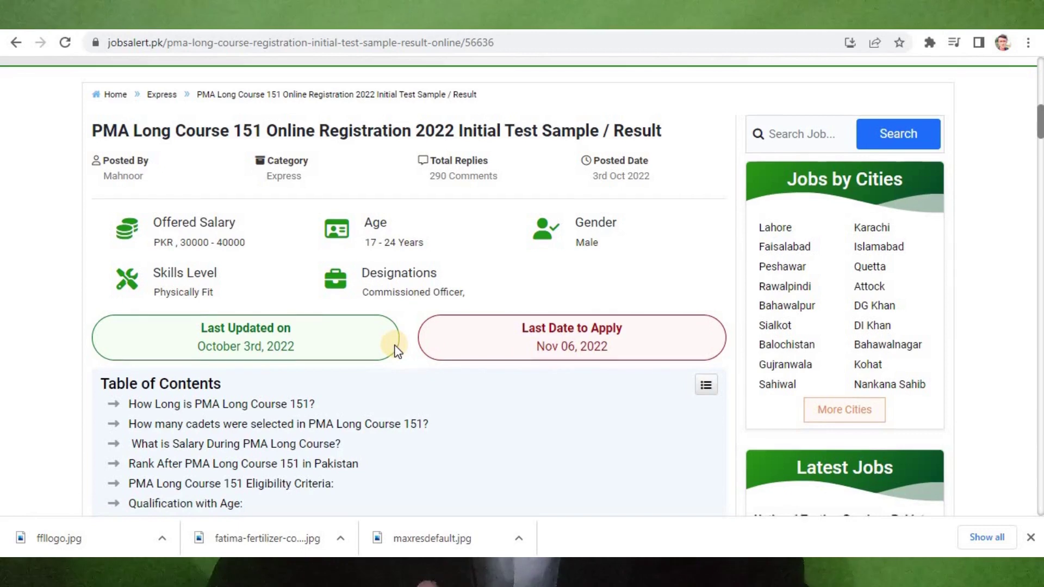
pyautogui.scroll(-1, 397, 350)
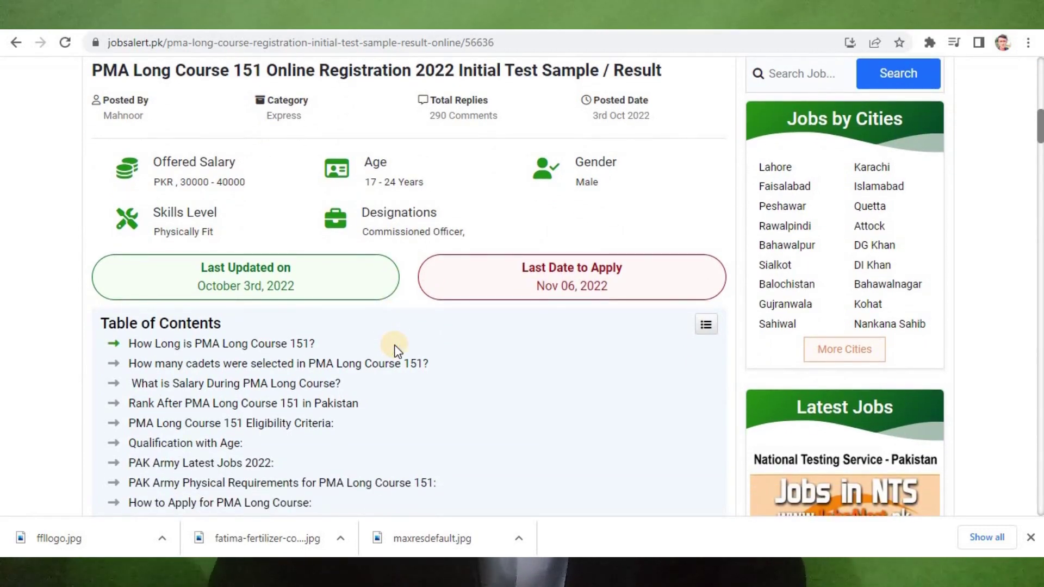
pyautogui.scroll(-2, 395, 346)
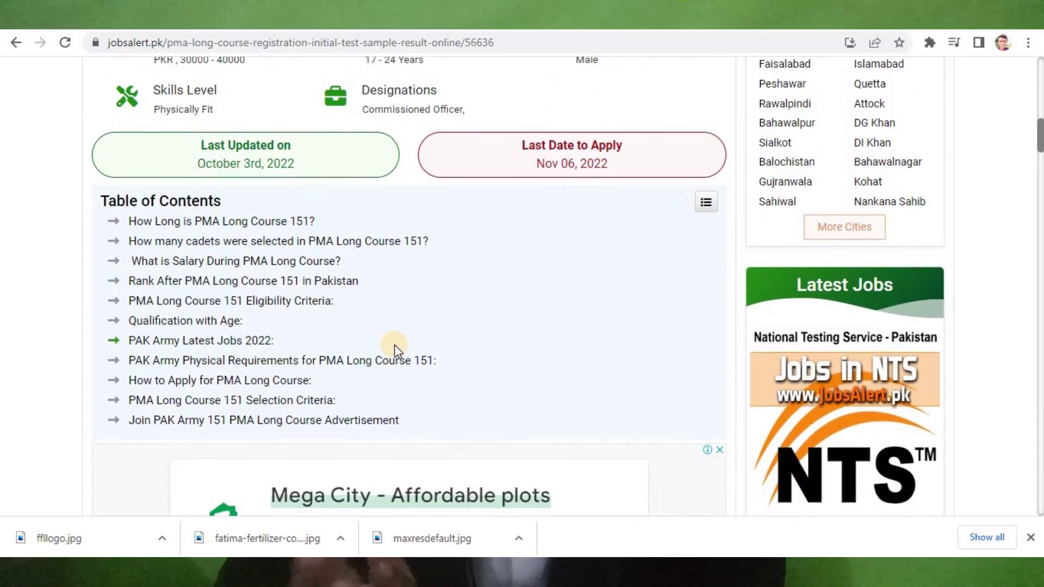
pyautogui.scroll(-2, 393, 344)
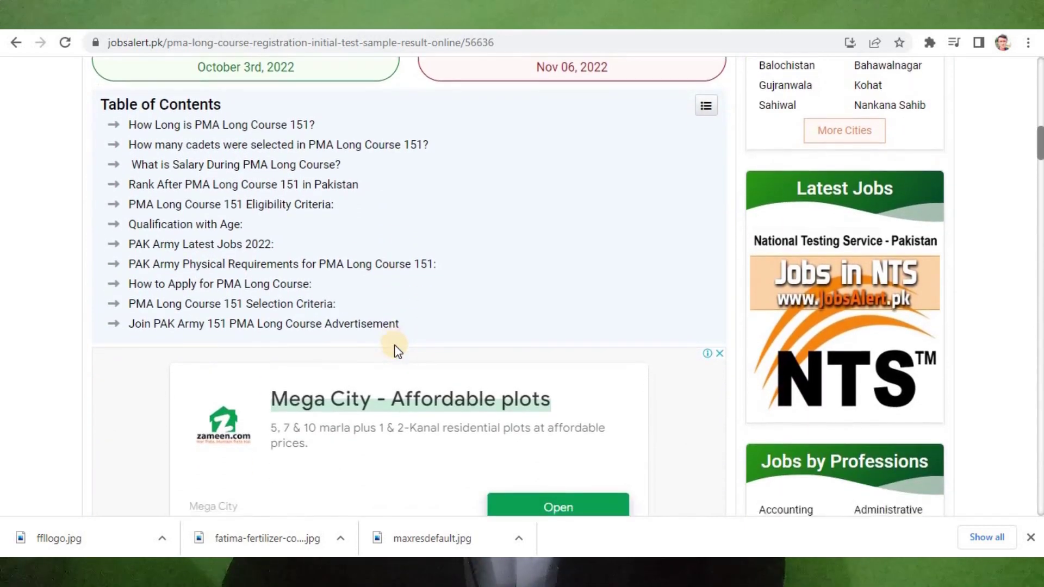
# Step: Read the PMA Long Course 151 introduction, course questions and eligibility criteria on qualification, age, gender, marital status and nationality
pyautogui.scroll(-4, 396, 350)
pyautogui.scroll(-2, 396, 350)
pyautogui.scroll(-1, 397, 351)
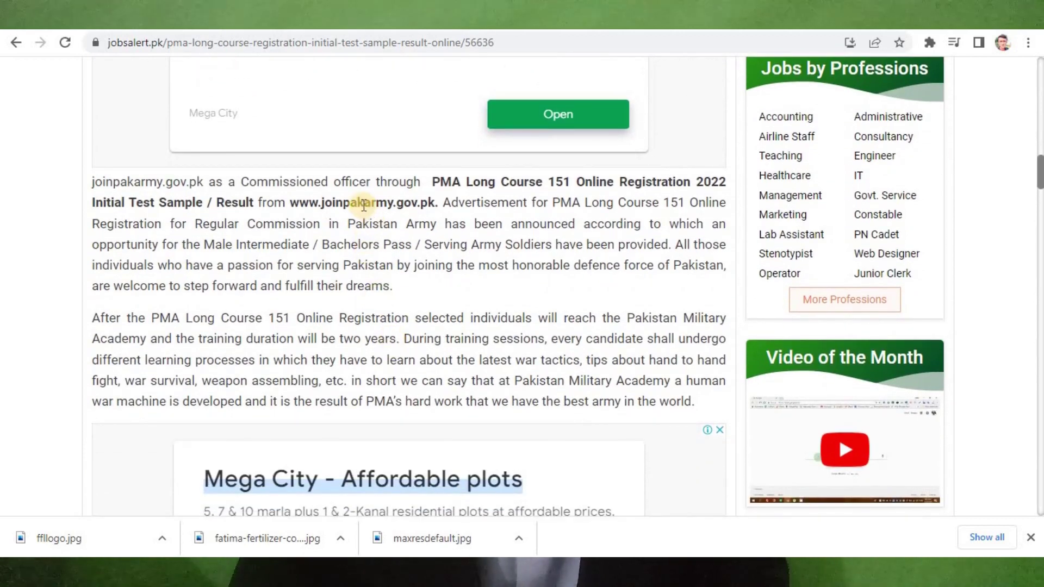
pyautogui.scroll(-5, 364, 208)
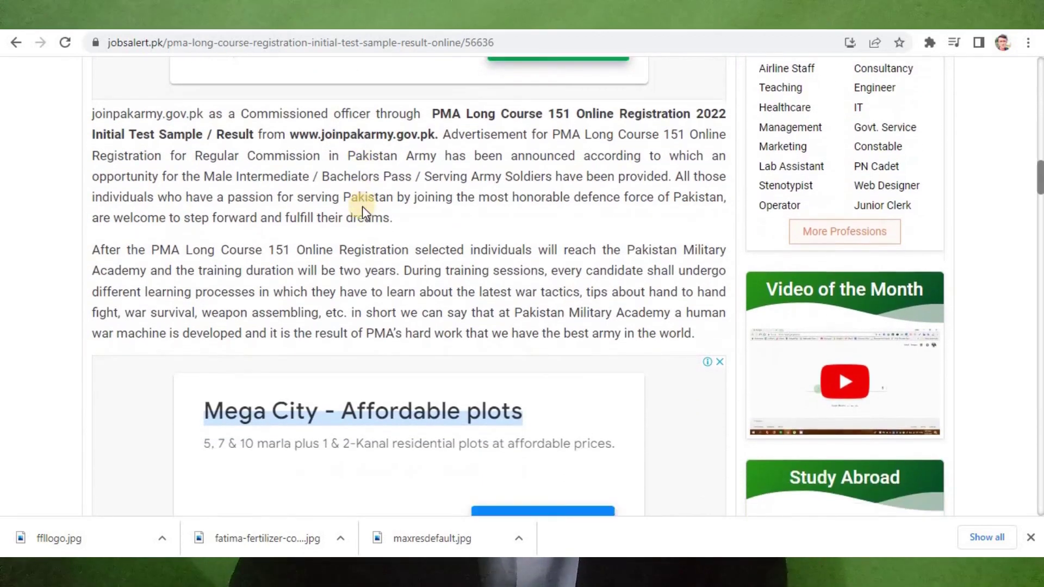
pyautogui.scroll(-5, 363, 209)
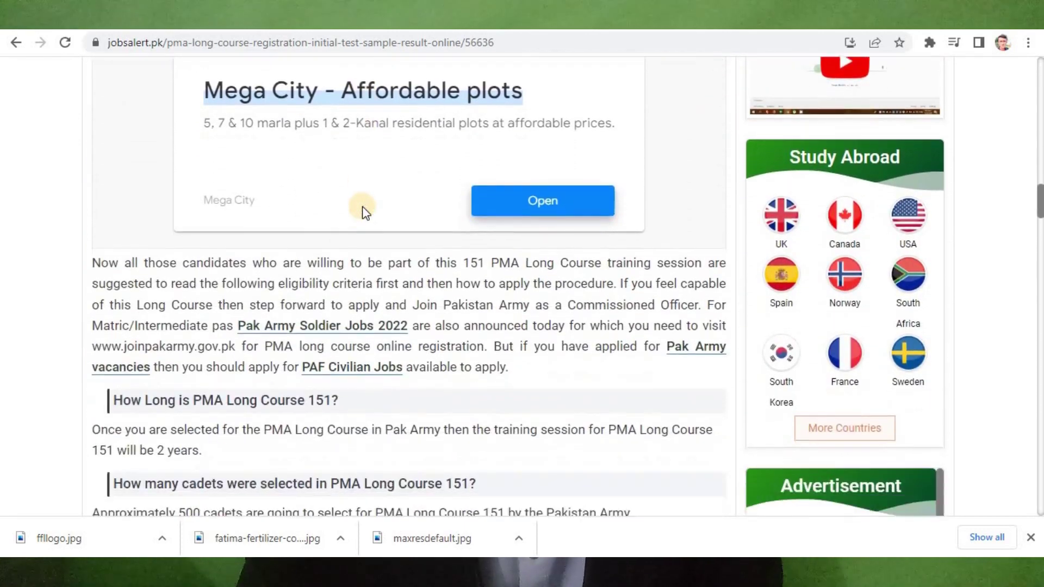
pyautogui.scroll(-4, 363, 207)
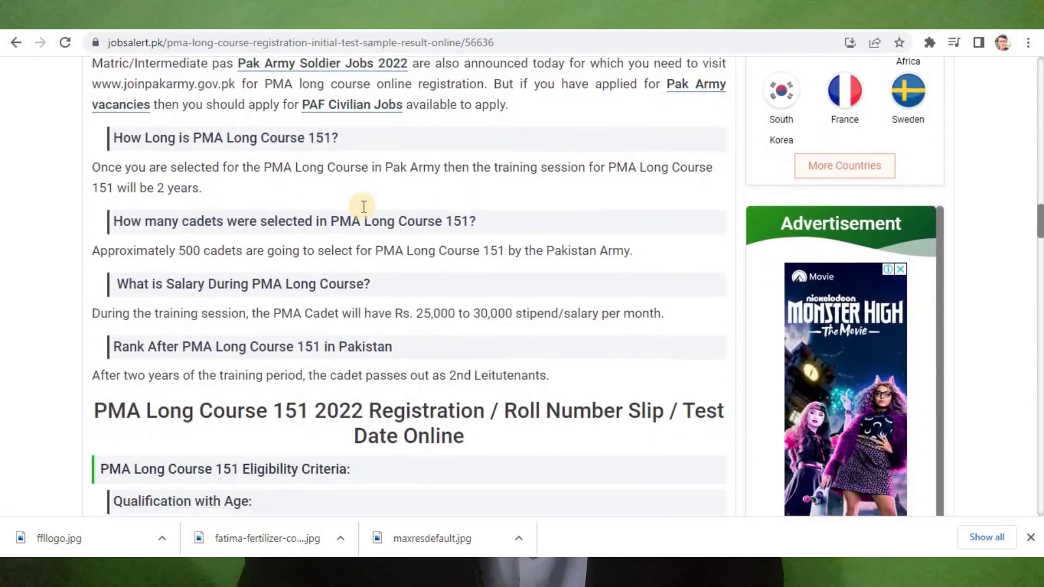
pyautogui.scroll(-3, 363, 206)
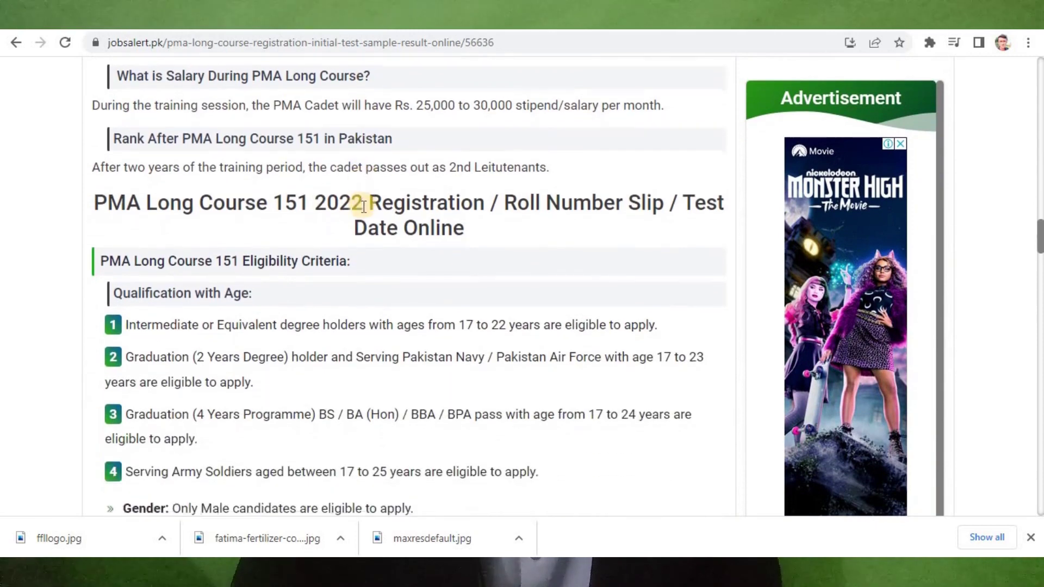
pyautogui.scroll(-3, 363, 211)
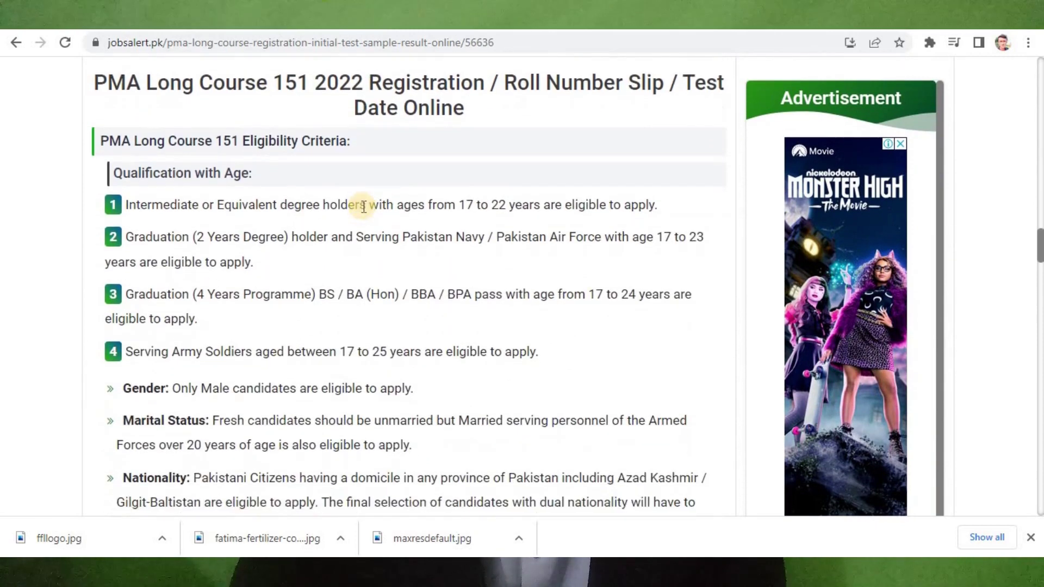
pyautogui.scroll(-3, 363, 211)
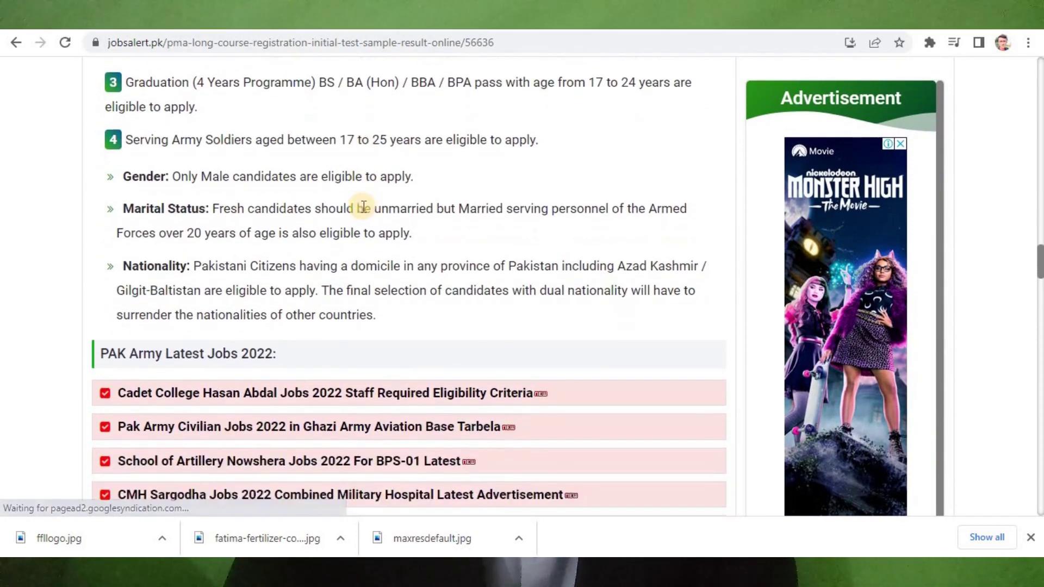
# Step: Examine the PAK Army latest jobs list and the physical requirements for height, vision and weight
pyautogui.scroll(-3, 362, 207)
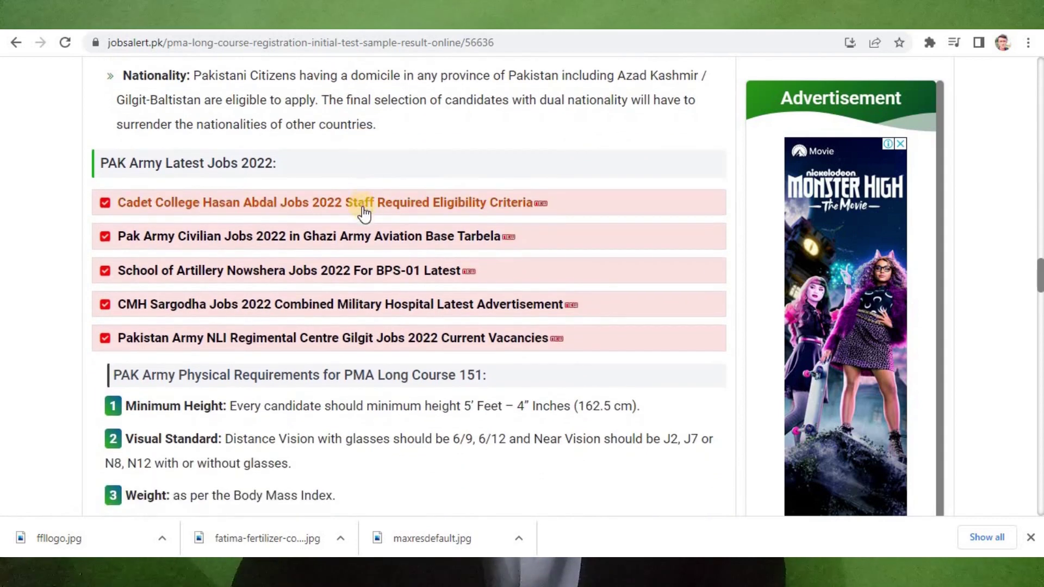
pyautogui.scroll(-3, 362, 206)
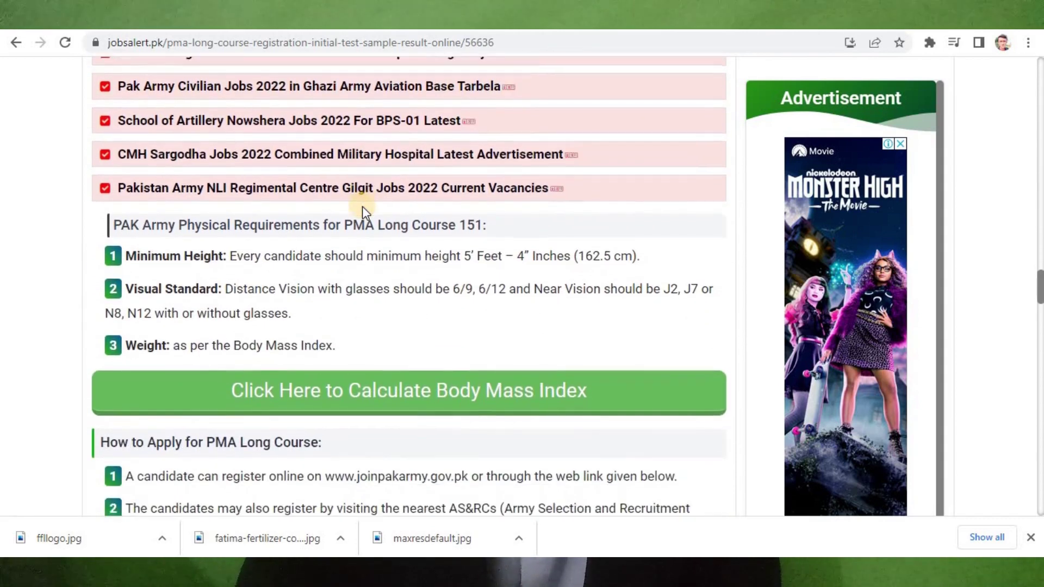
pyautogui.scroll(-2, 362, 206)
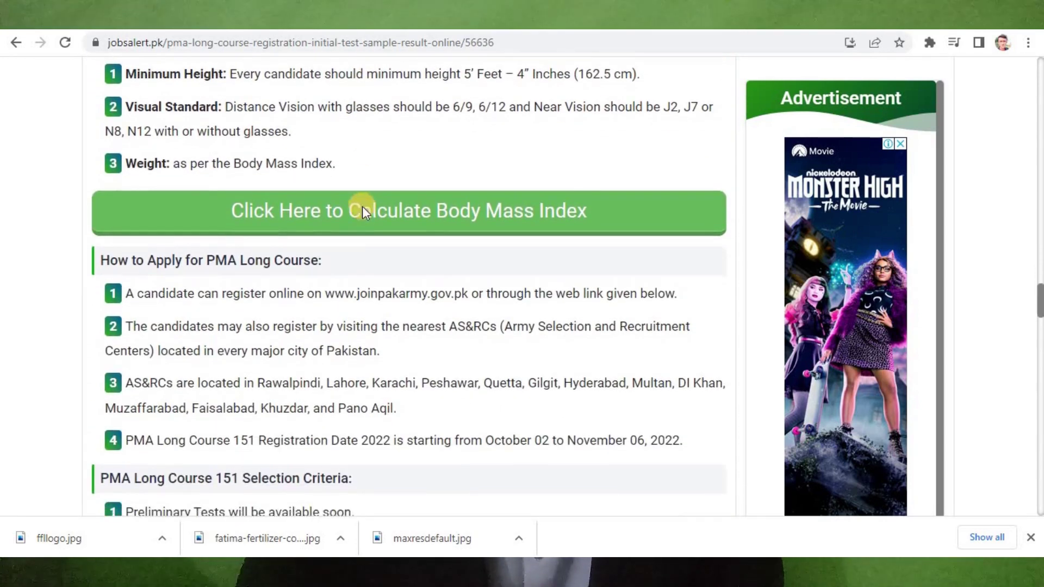
pyautogui.scroll(1, 362, 206)
pyautogui.scroll(1, 362, 212)
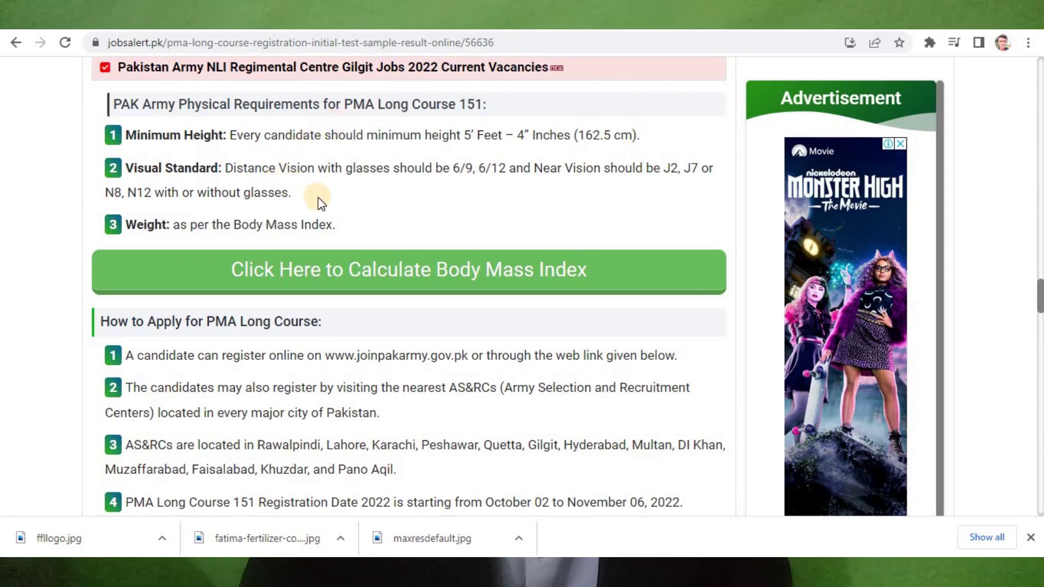
pyautogui.click(366, 212)
pyautogui.scroll(-3, 367, 213)
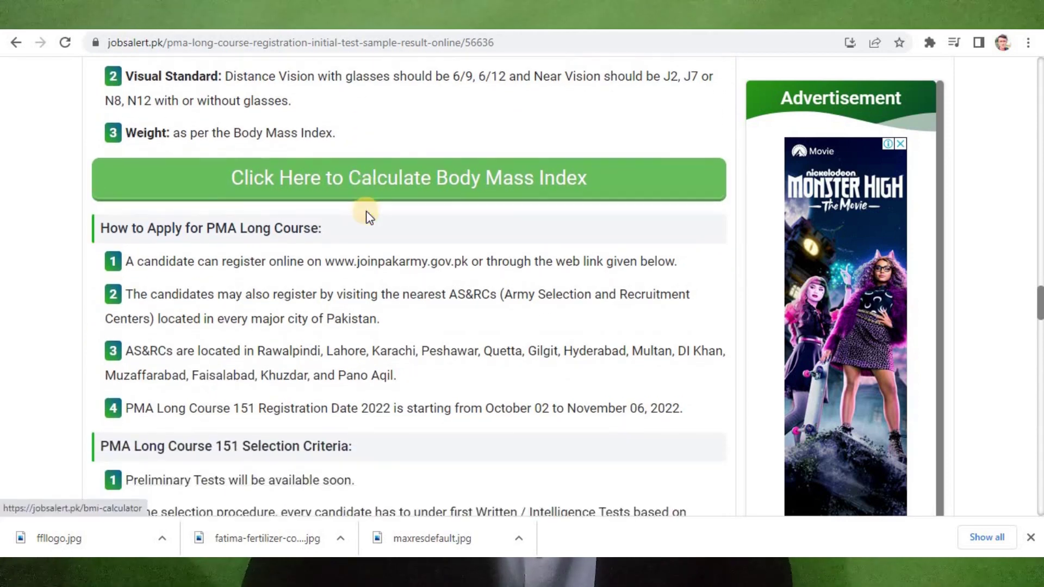
# Step: Read how to apply for the PMA Long Course and the selection criteria, including the physical test tasks
pyautogui.scroll(-5, 368, 212)
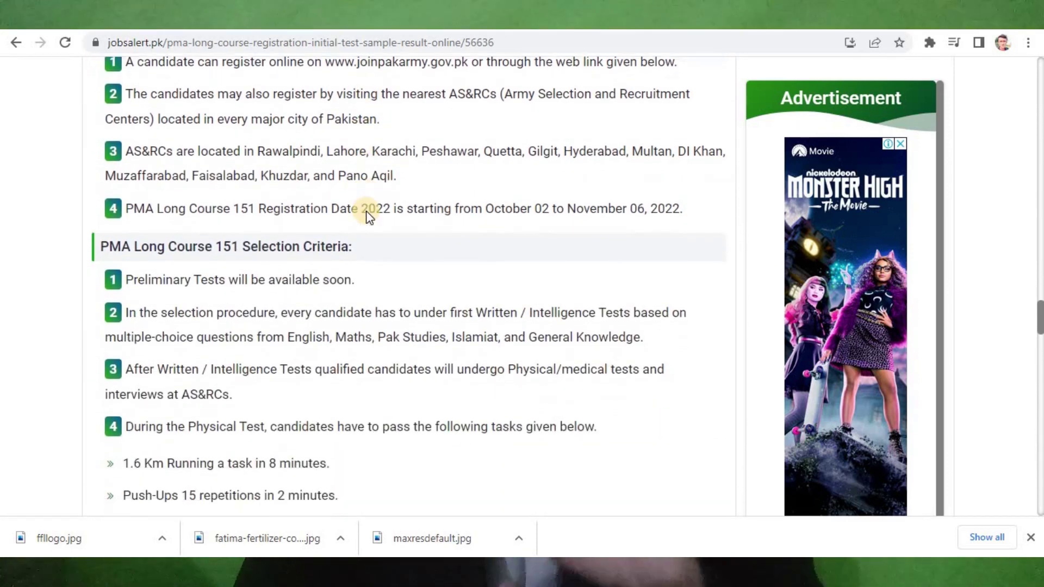
pyautogui.scroll(-3, 368, 215)
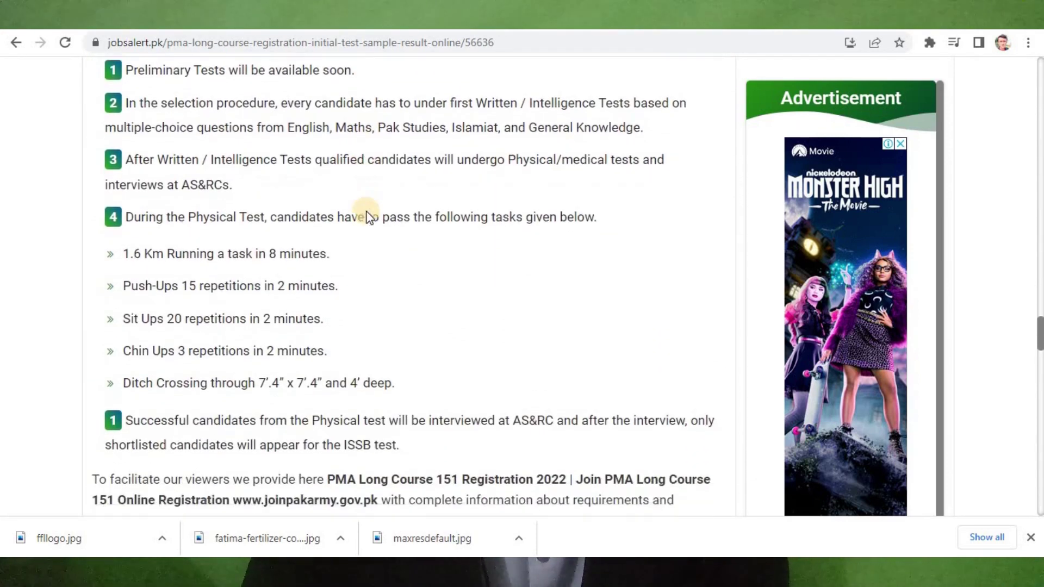
pyautogui.scroll(-1, 369, 216)
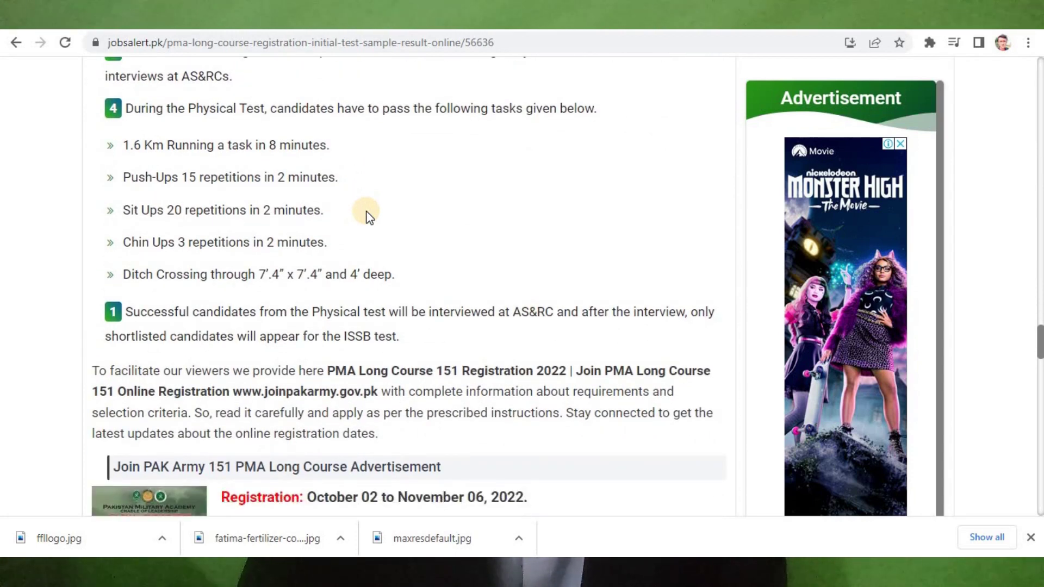
pyautogui.scroll(-2, 367, 215)
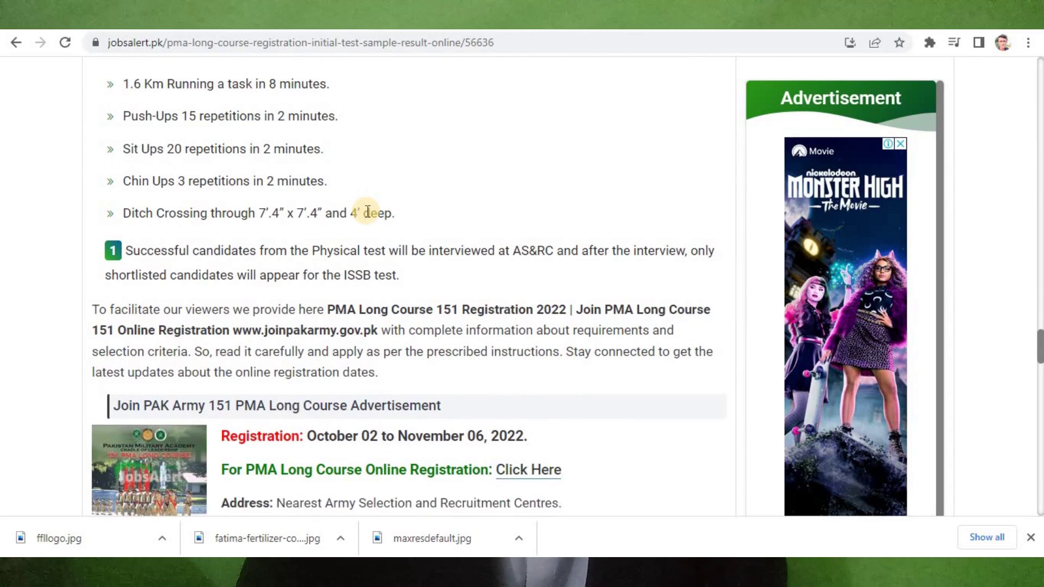
pyautogui.scroll(-4, 366, 215)
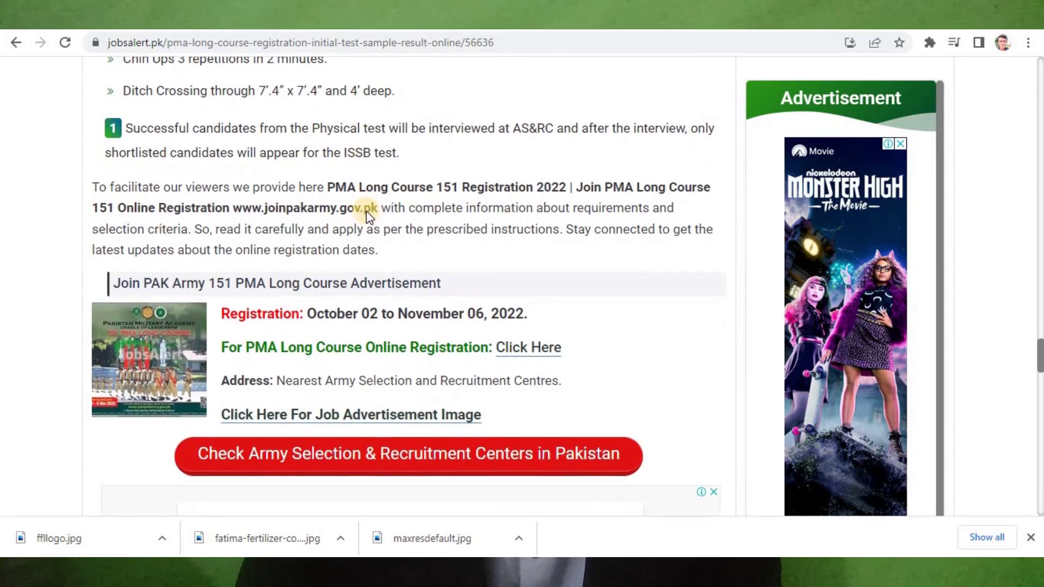
# Step: Open the job advertisement image for PMA Long Course 151, examine the whole poster, and return to the article
pyautogui.scroll(-1, 367, 211)
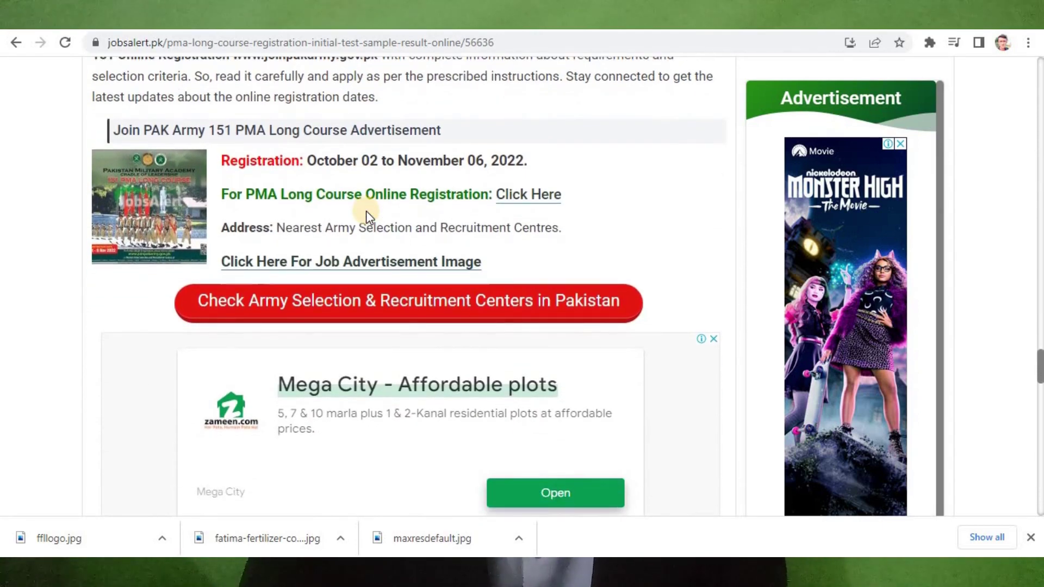
pyautogui.scroll(-1, 366, 211)
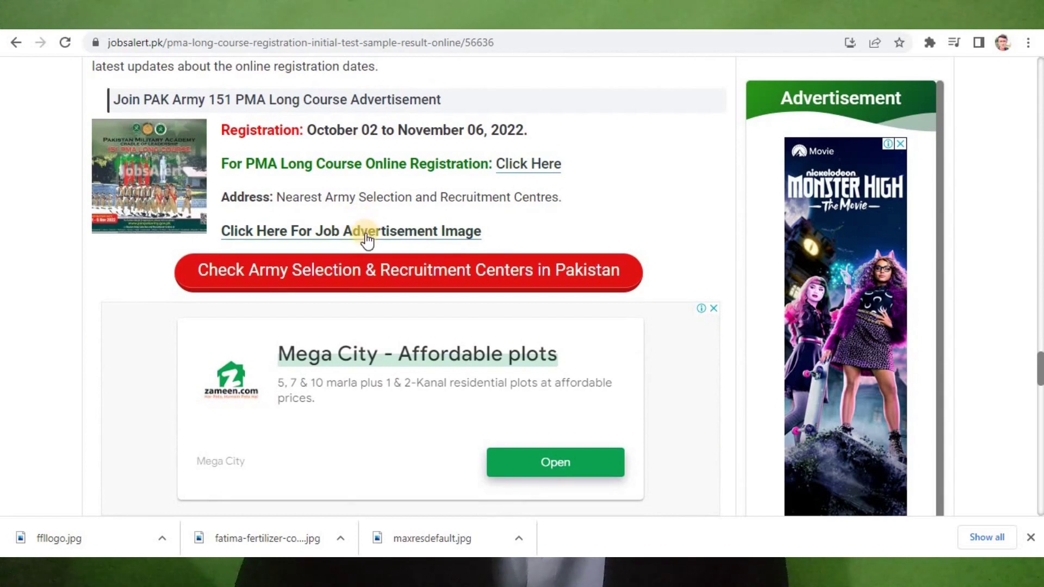
pyautogui.click(366, 237)
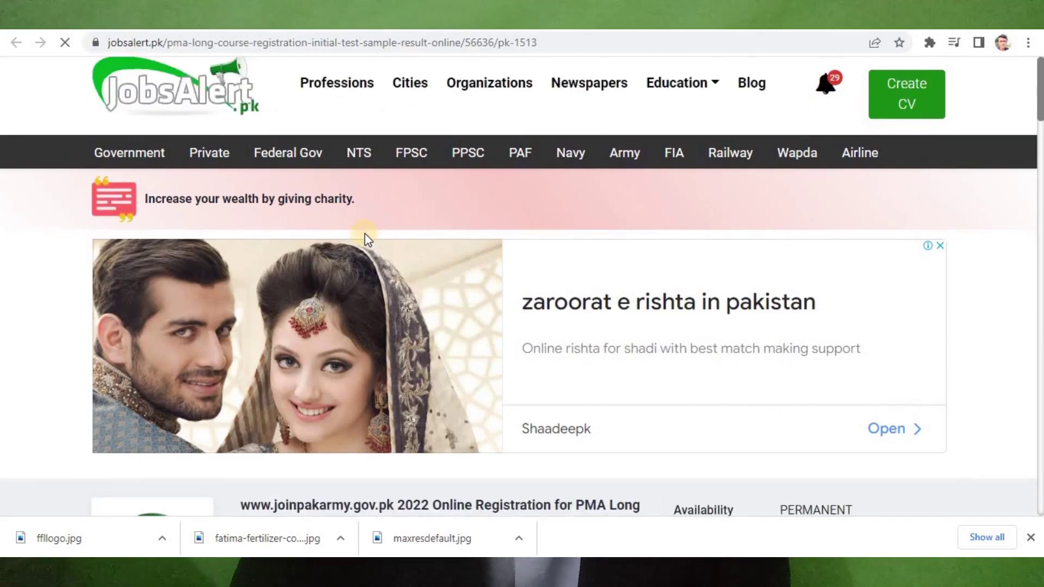
pyautogui.scroll(-8, 365, 237)
pyautogui.scroll(-10, 366, 238)
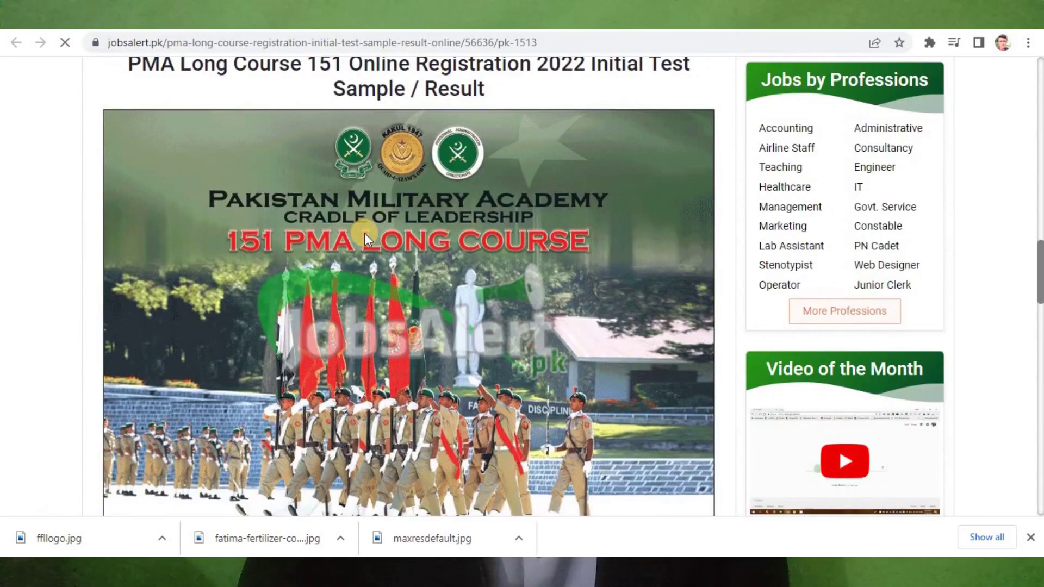
pyautogui.scroll(-3, 365, 238)
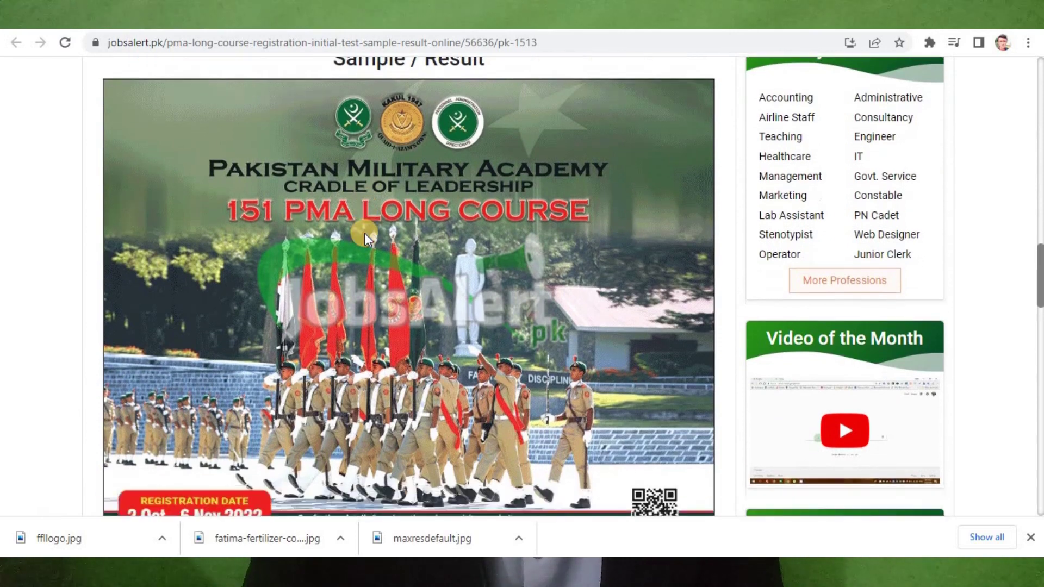
pyautogui.scroll(-1, 364, 234)
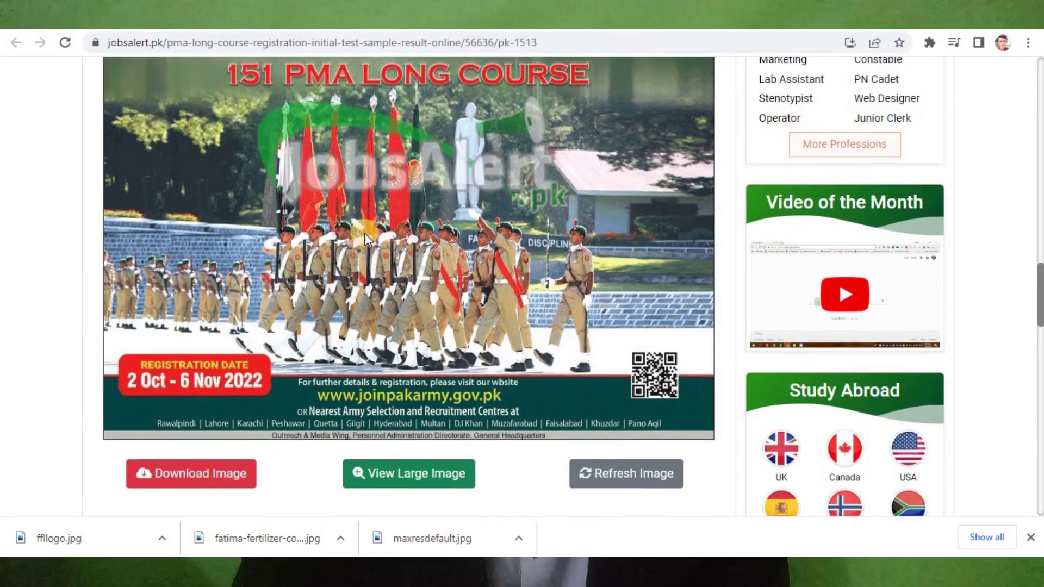
pyautogui.scroll(-1, 365, 238)
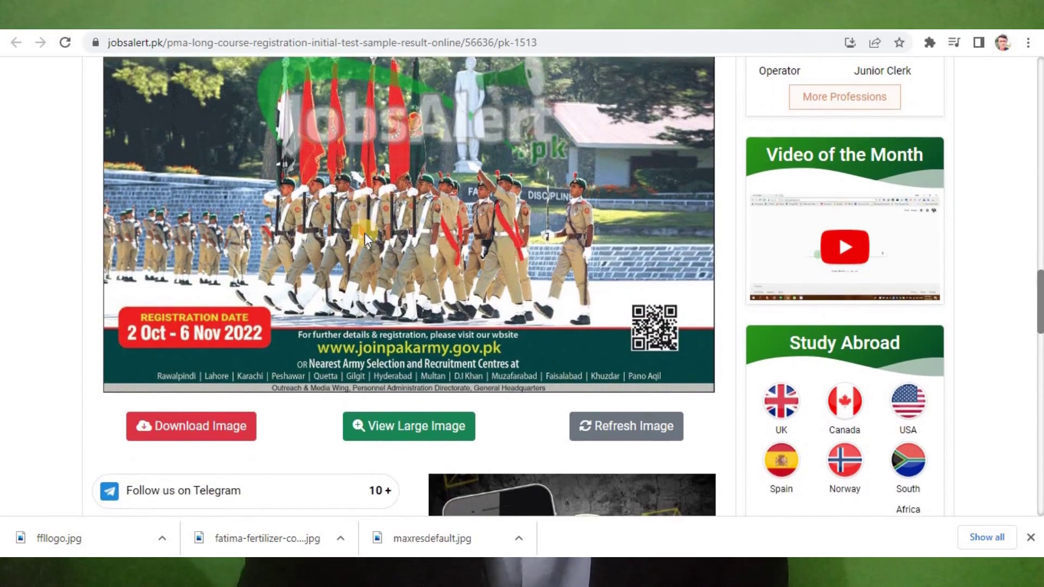
pyautogui.scroll(4, 364, 232)
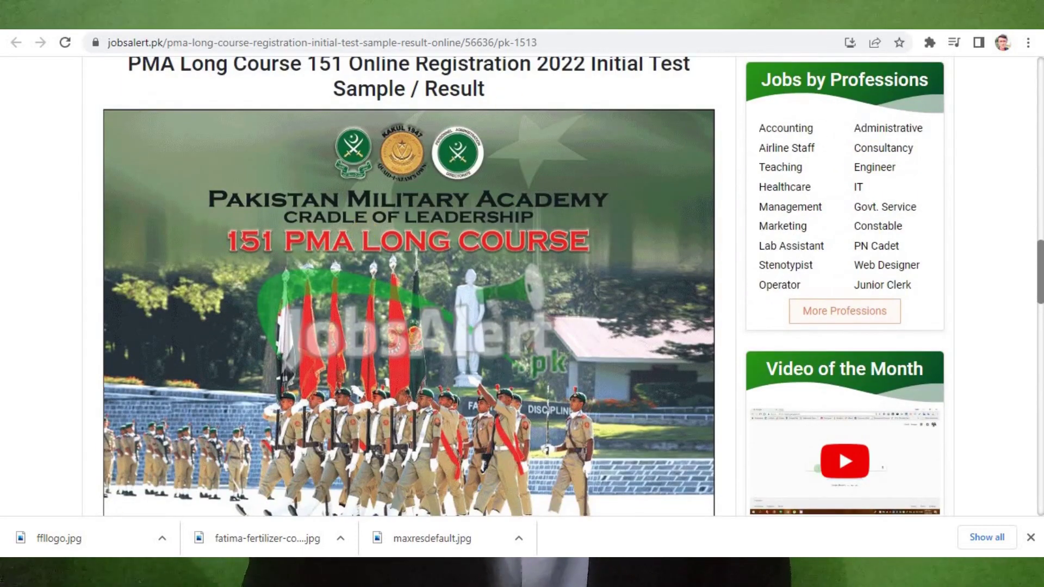
pyautogui.scroll(-12, 499, 125)
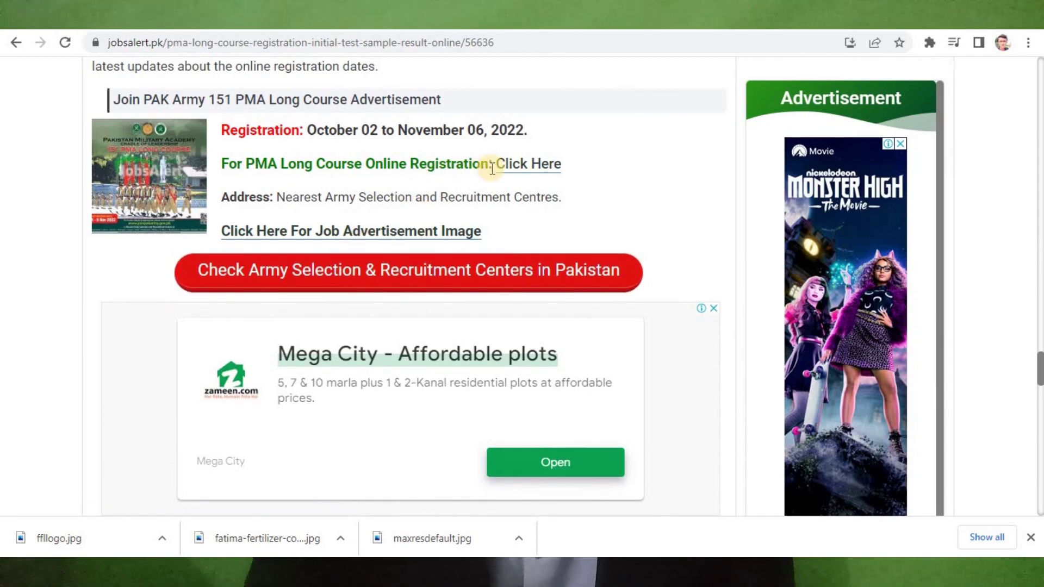
# Step: Follow the PMA Long Course online registration link to joinpakarmy.gov.pk and open its Join Now page
pyautogui.click(514, 165)
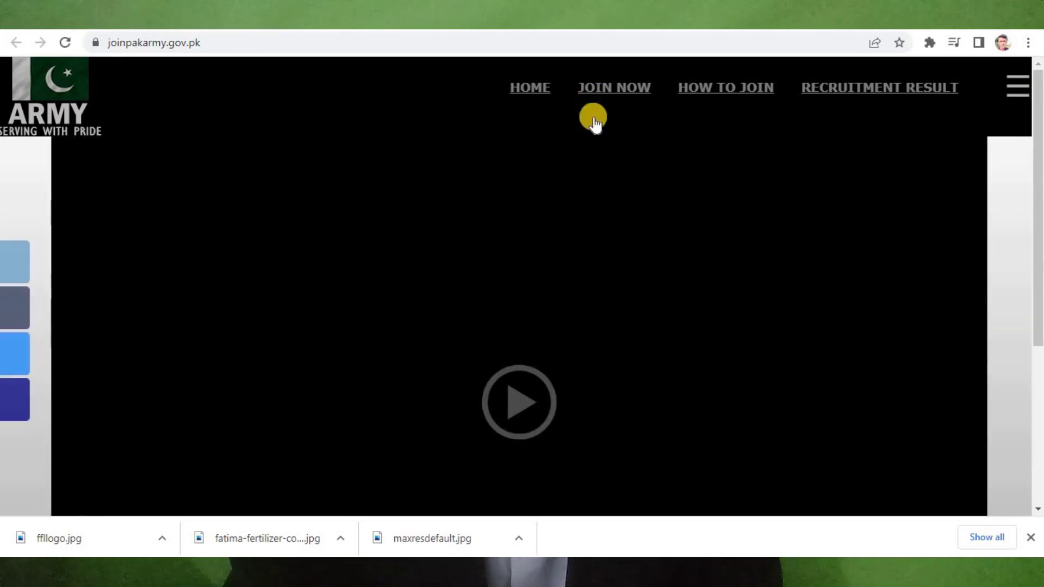
pyautogui.scroll(-3, 557, 286)
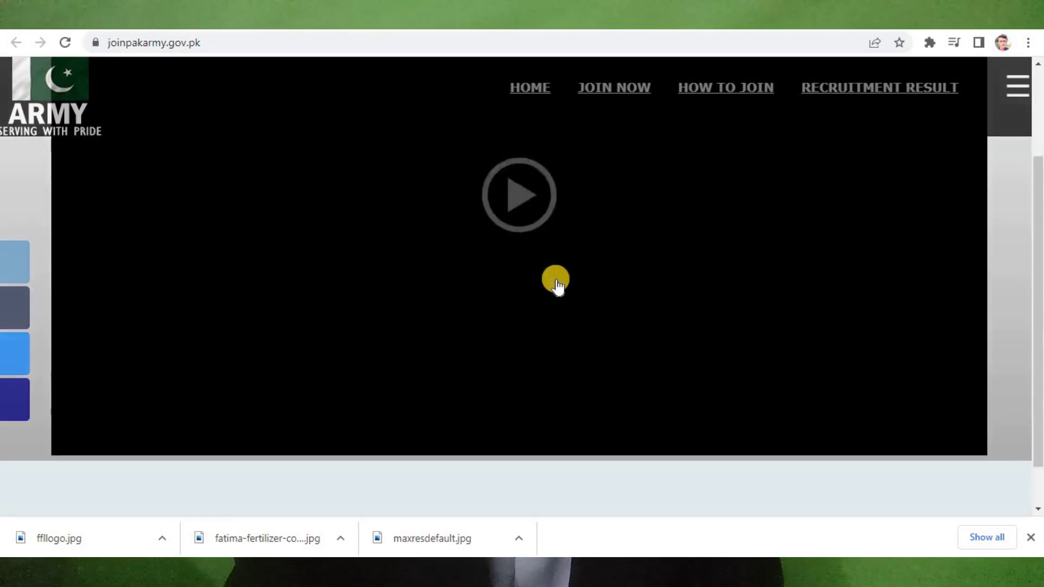
pyautogui.scroll(5, 558, 287)
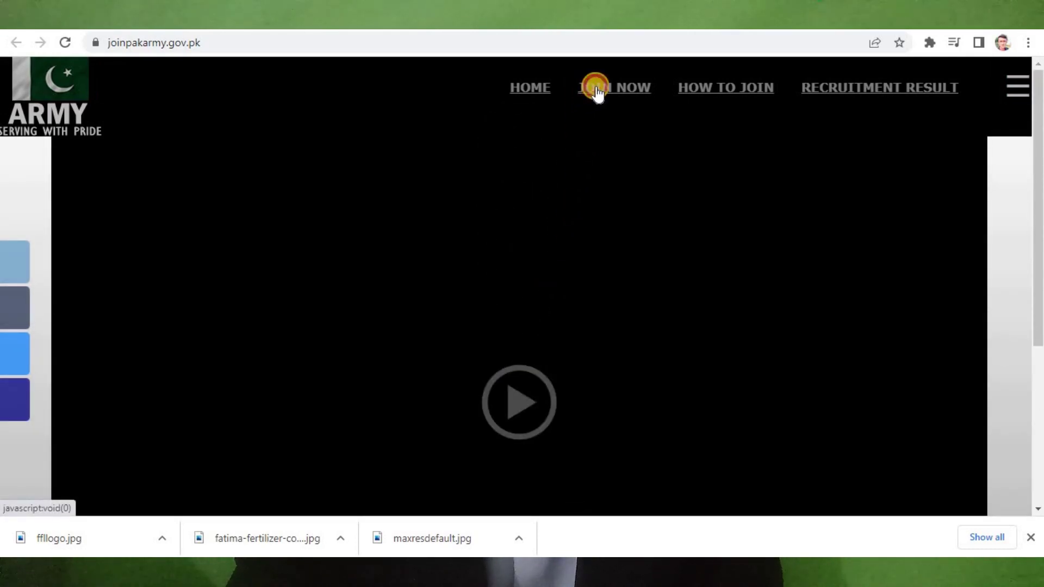
pyautogui.click(596, 91)
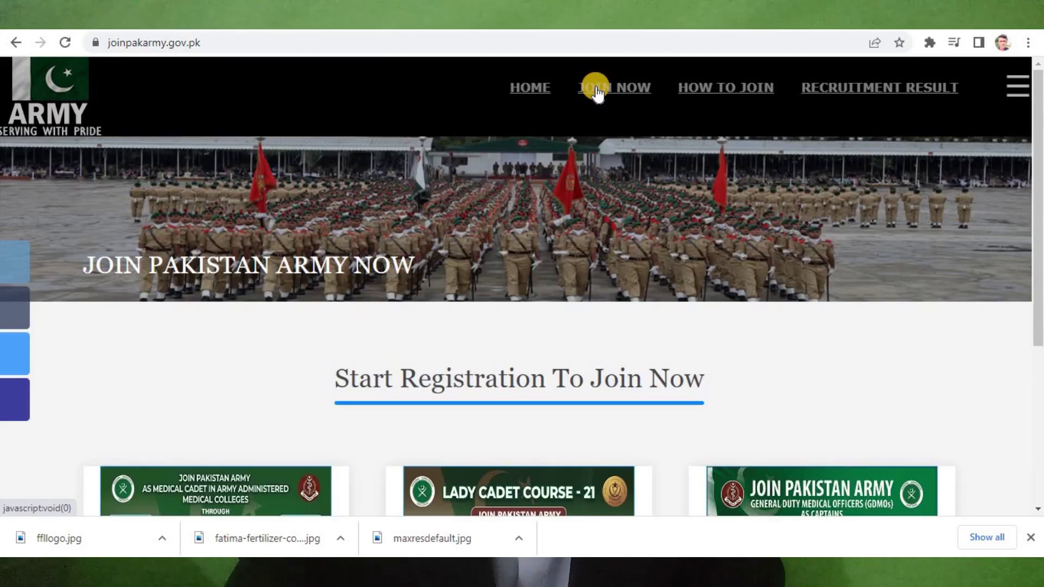
# Step: Find 151 PMA Long Course among the courses offered for registration and open its course details
pyautogui.scroll(-4, 597, 92)
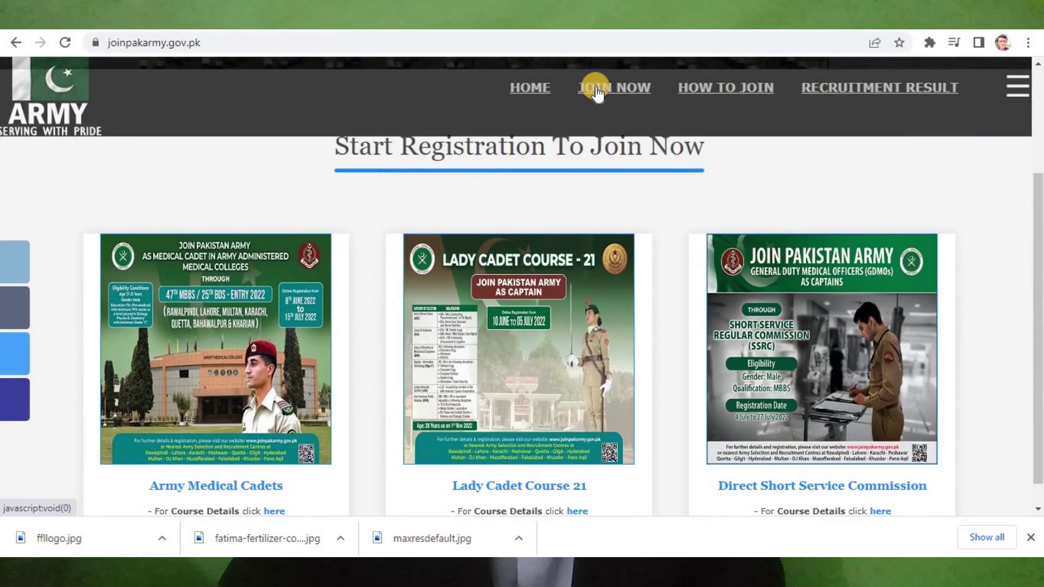
pyautogui.scroll(-1, 596, 91)
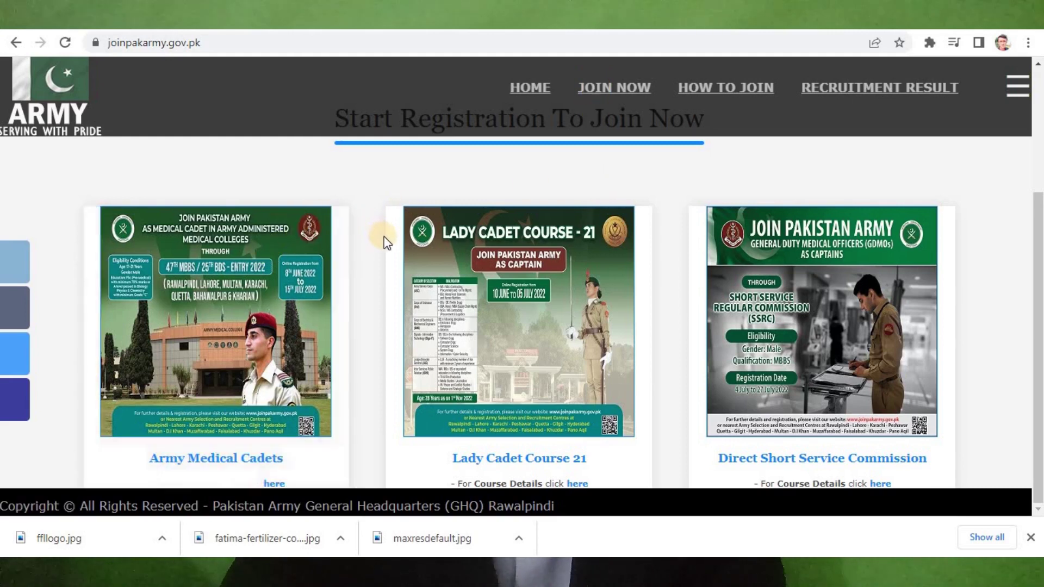
pyautogui.click(369, 214)
pyautogui.scroll(-1, 370, 213)
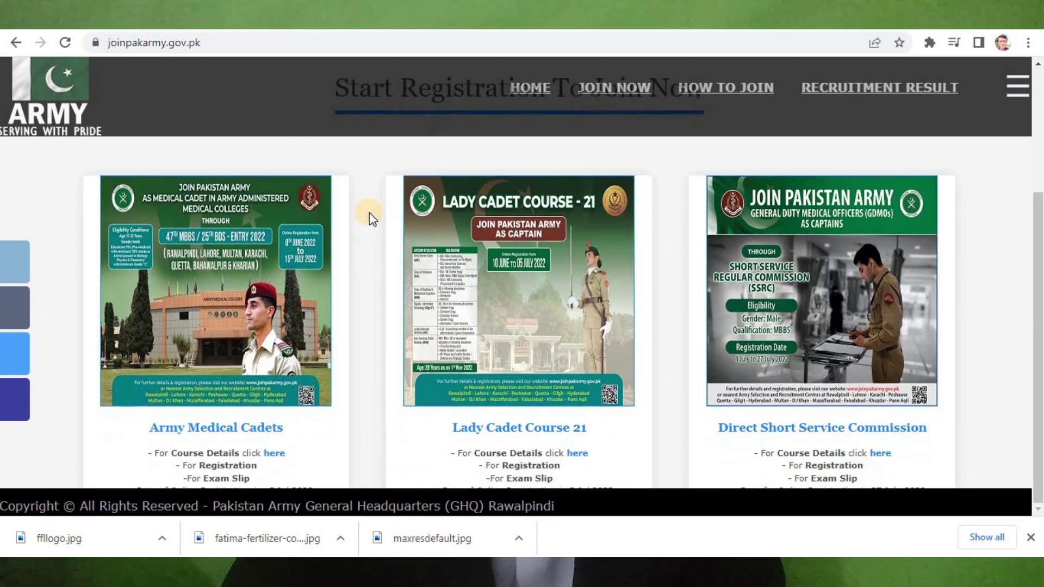
pyautogui.scroll(-1, 370, 214)
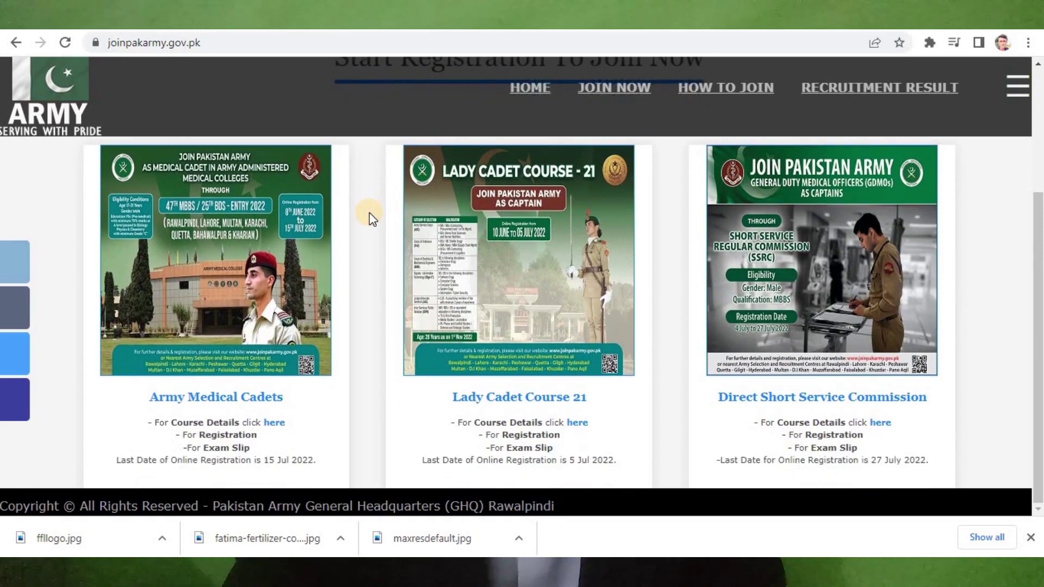
pyautogui.scroll(-2, 370, 213)
pyautogui.scroll(-4, 370, 213)
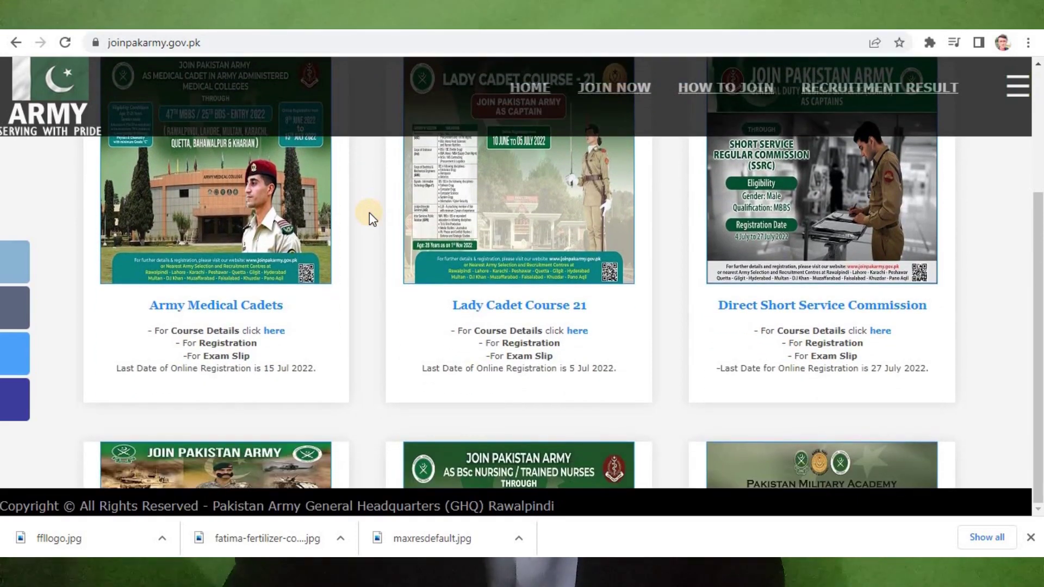
pyautogui.scroll(-4, 369, 213)
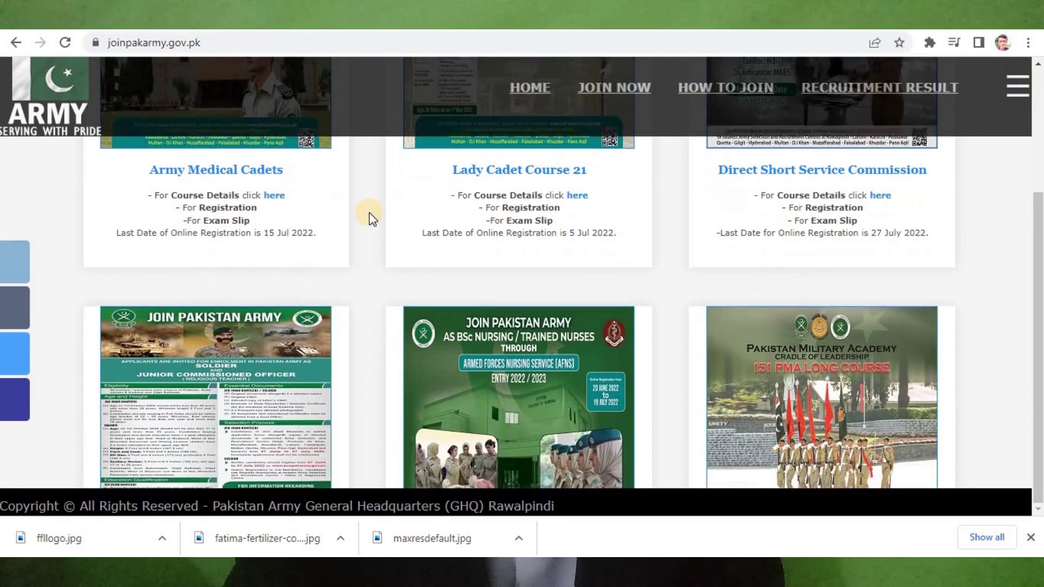
pyautogui.scroll(-2, 370, 213)
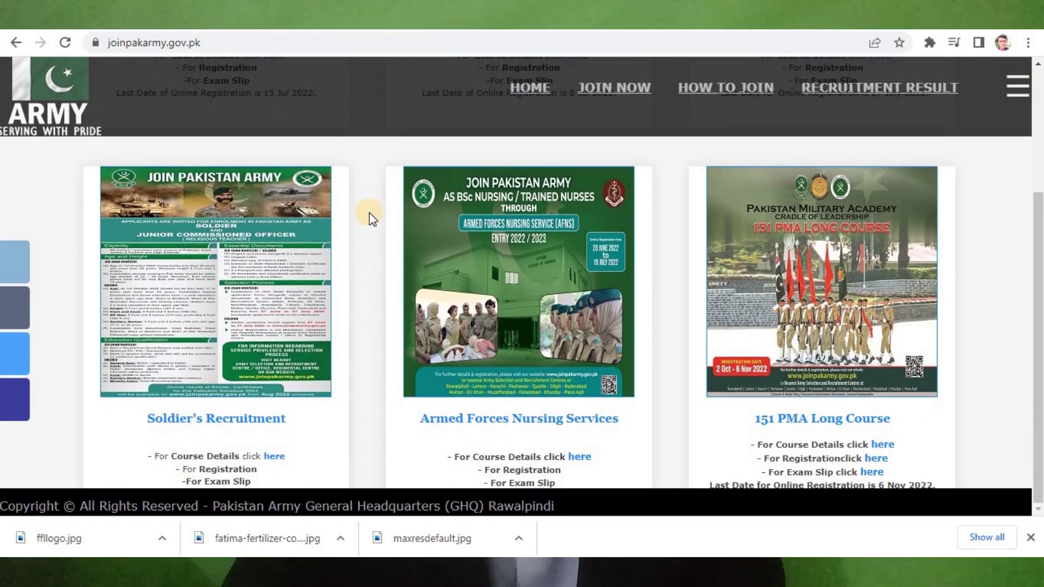
pyautogui.scroll(-2, 369, 213)
pyautogui.scroll(-2, 369, 213)
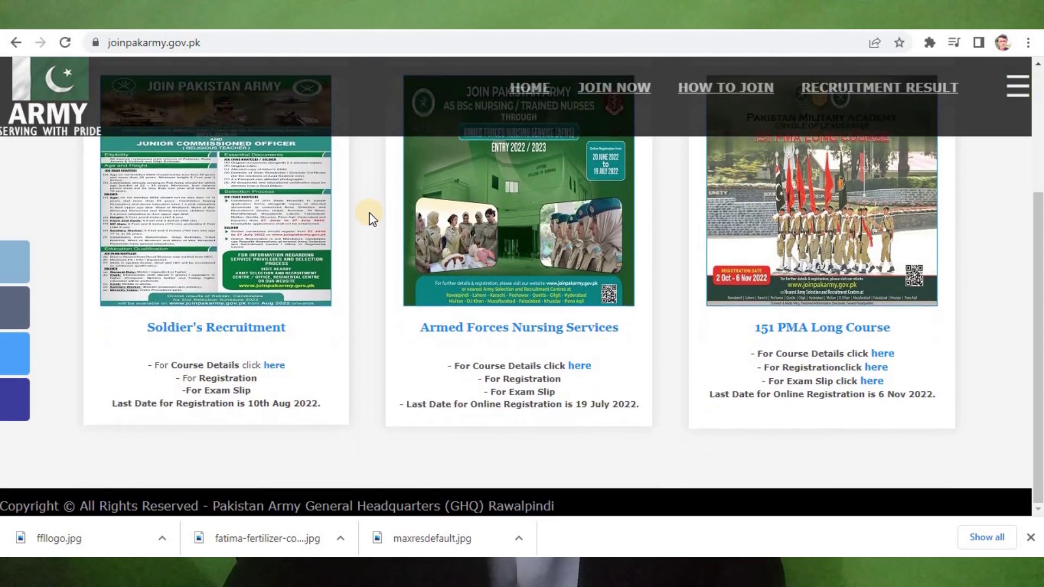
pyautogui.scroll(2, 369, 214)
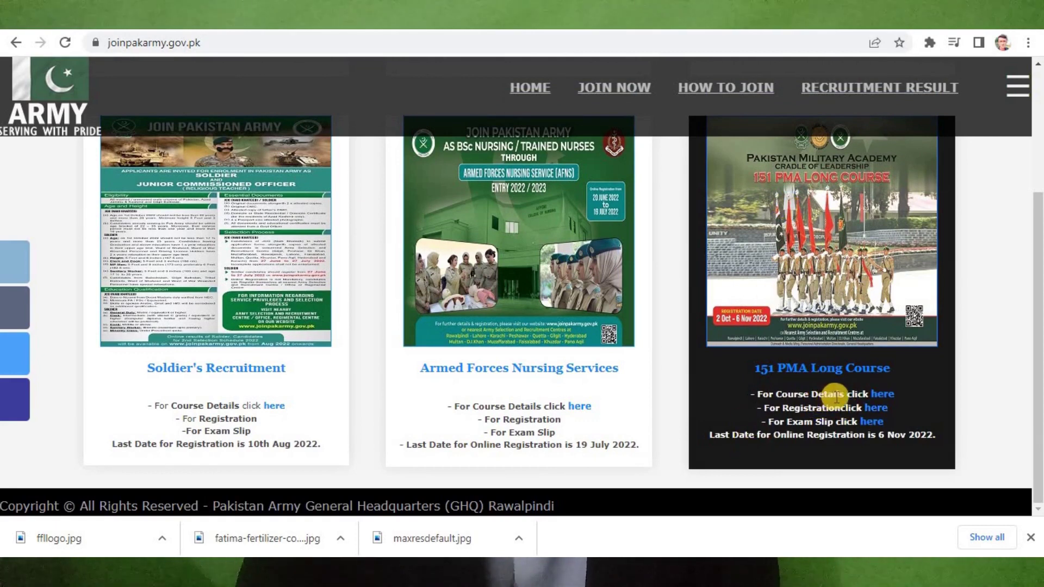
pyautogui.click(881, 401)
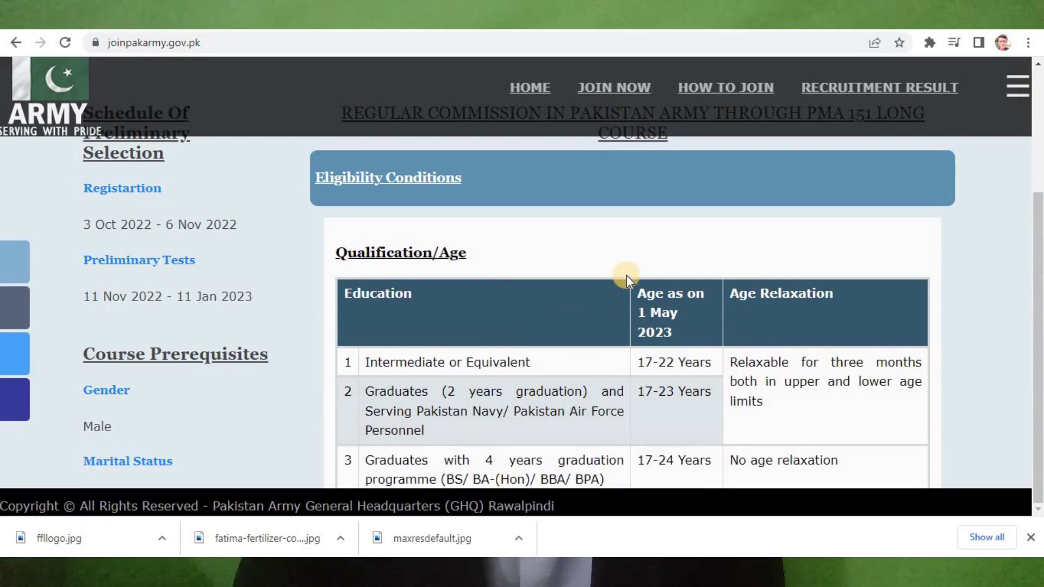
# Step: Read the PMA 151 Long Course qualification and age table, including the age relaxation rules
pyautogui.scroll(-2, 626, 275)
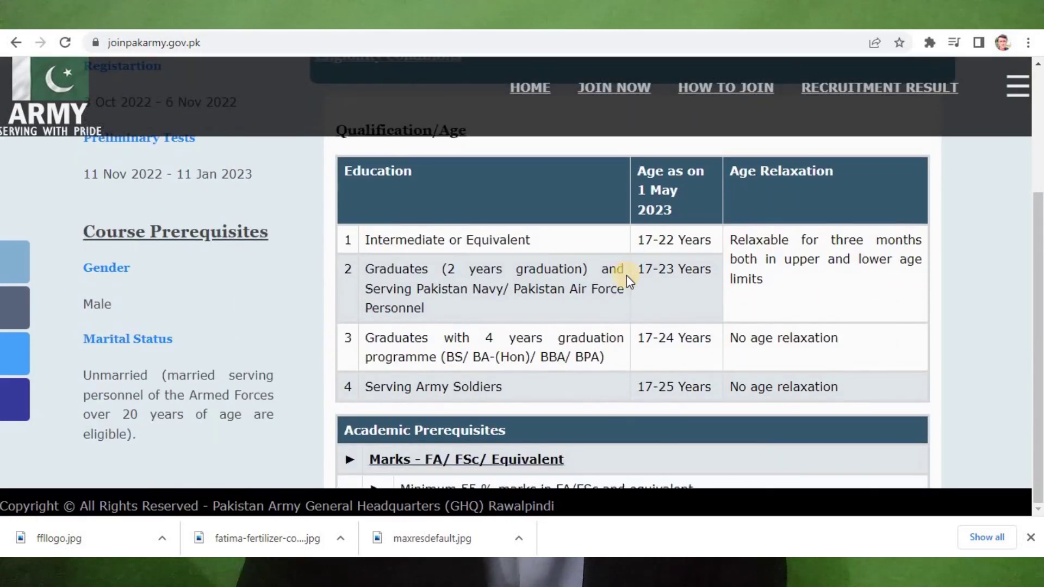
pyautogui.scroll(-1, 626, 275)
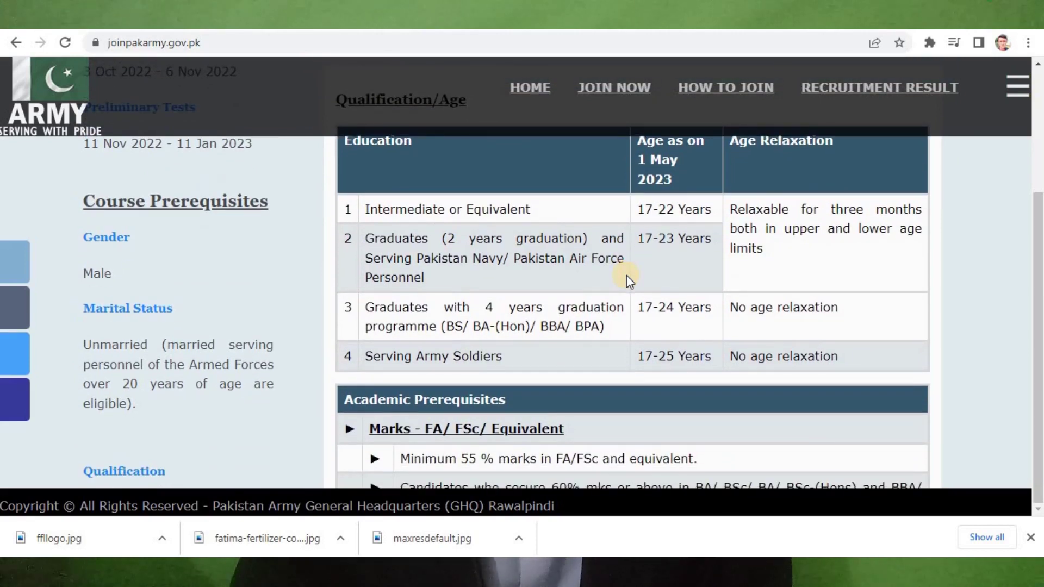
pyautogui.scroll(-1, 626, 275)
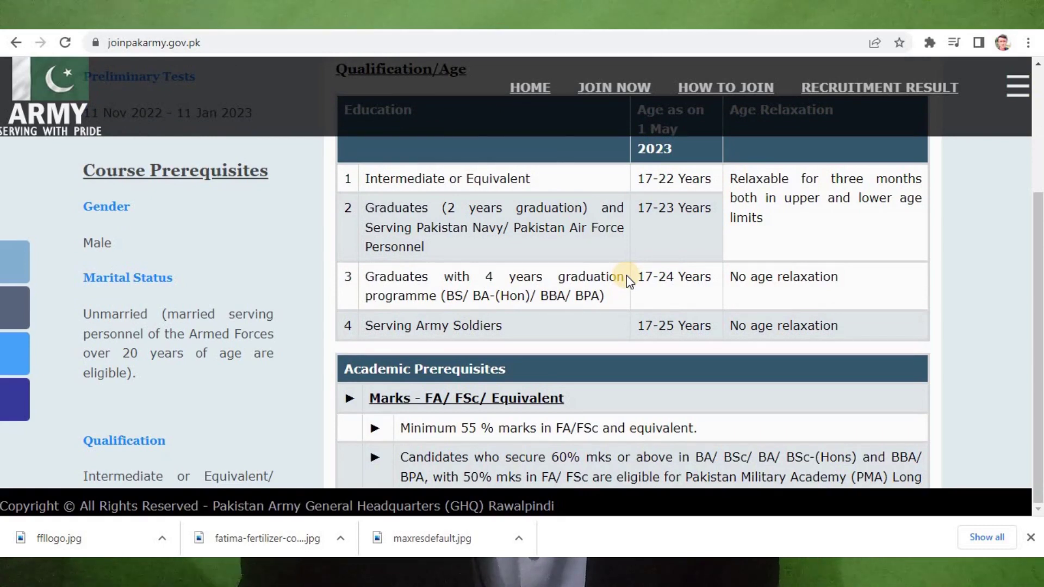
pyautogui.scroll(-1, 626, 275)
pyautogui.scroll(-1, 626, 275)
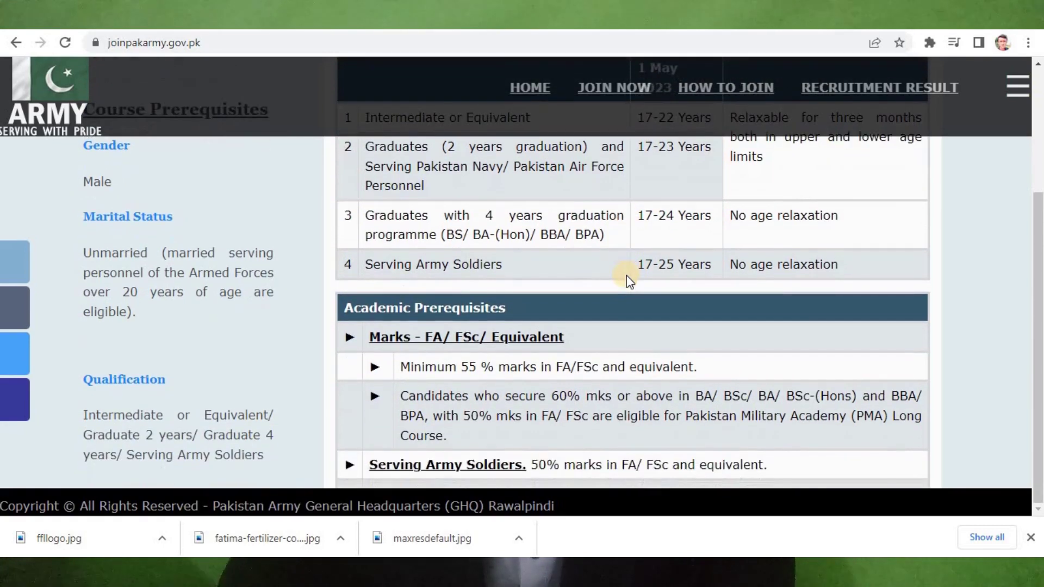
# Step: Read the academic prerequisites on marks, serving soldiers, certificate verification and A level candidates, plus the physical standards alongside
pyautogui.scroll(-1, 627, 275)
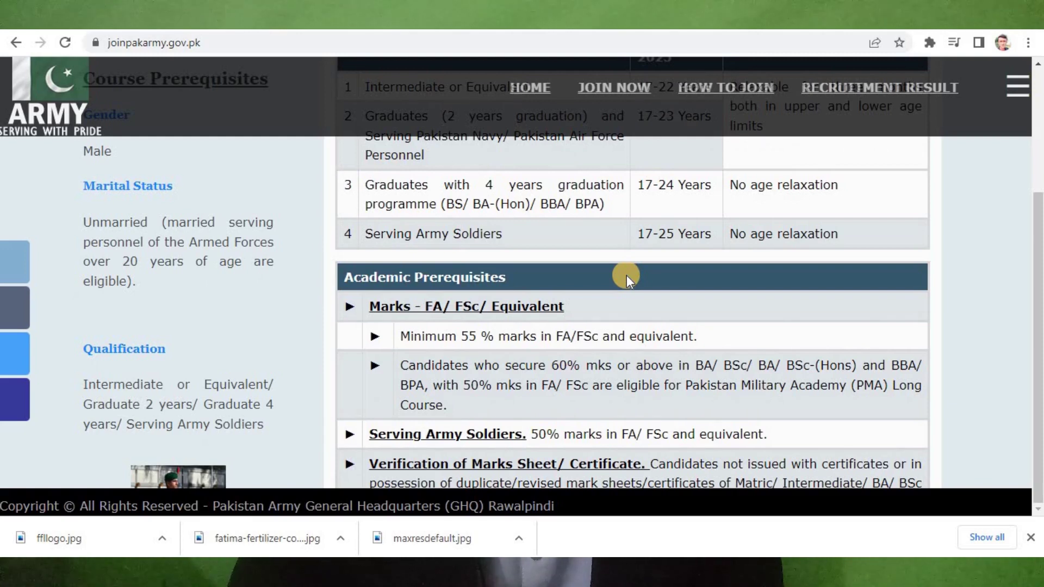
pyautogui.scroll(-1, 626, 276)
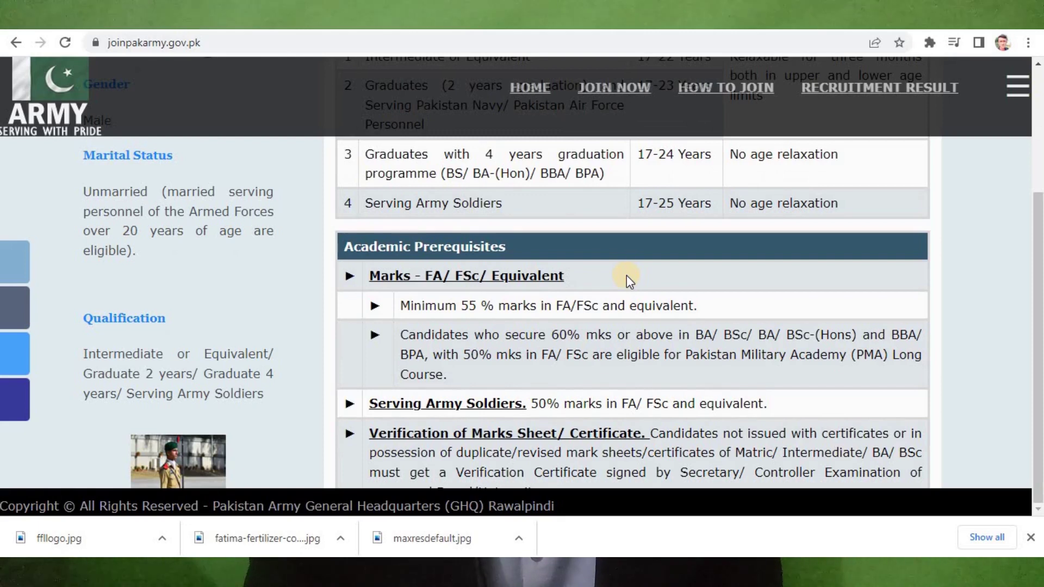
pyautogui.scroll(-1, 626, 275)
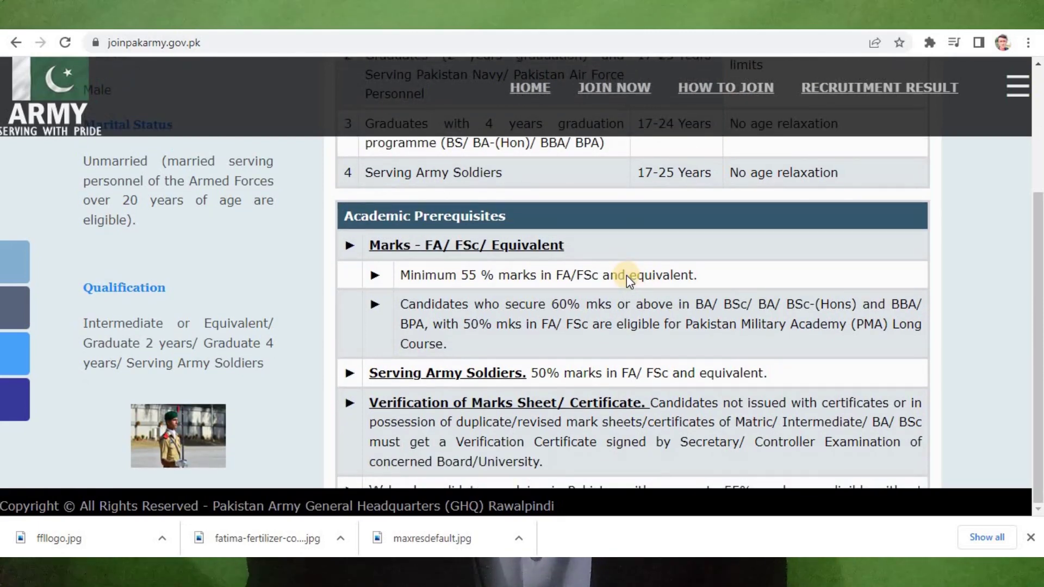
pyautogui.scroll(-1, 626, 275)
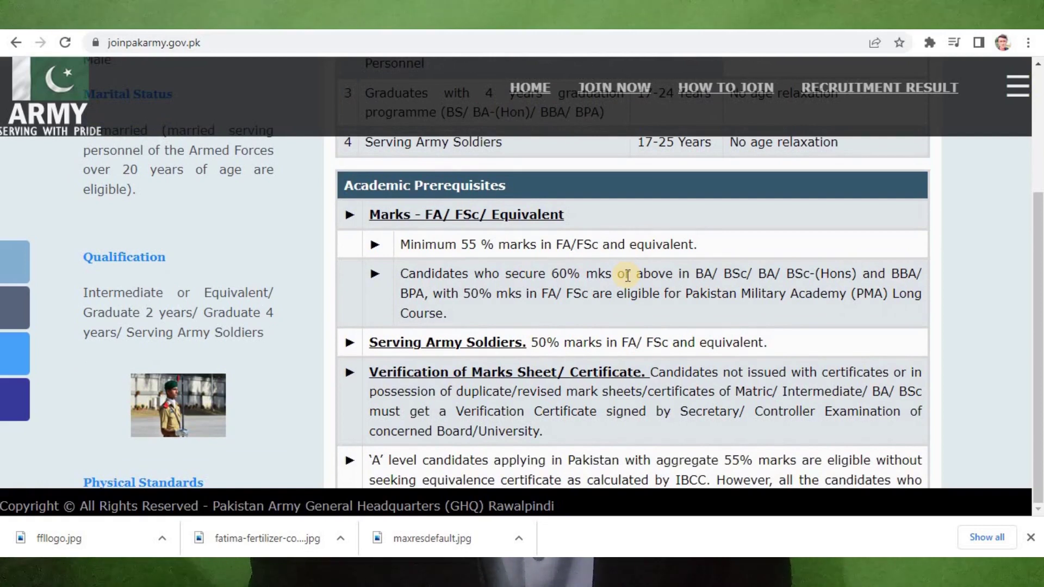
pyautogui.scroll(-1, 626, 275)
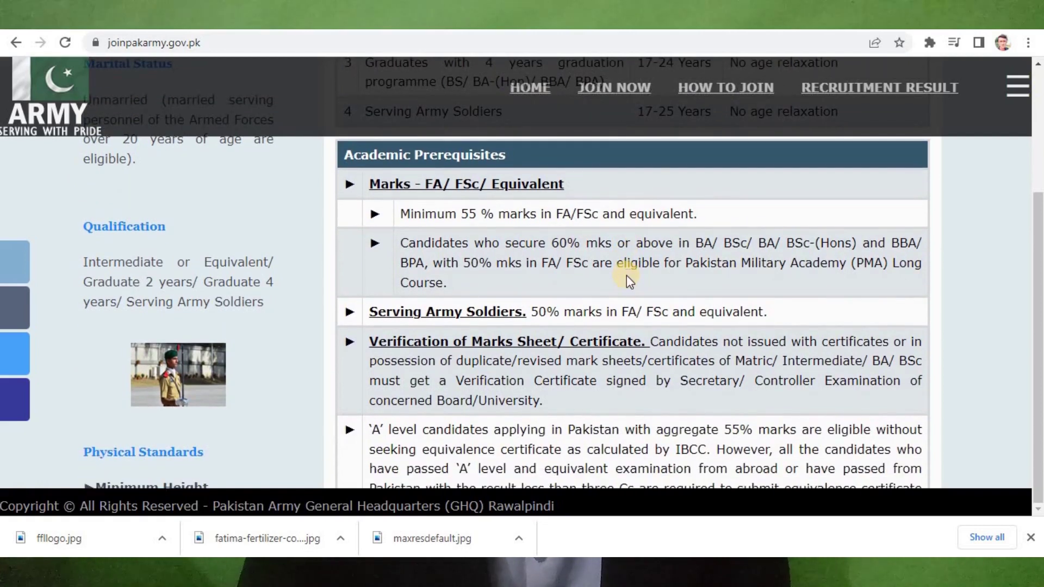
pyautogui.scroll(-1, 625, 272)
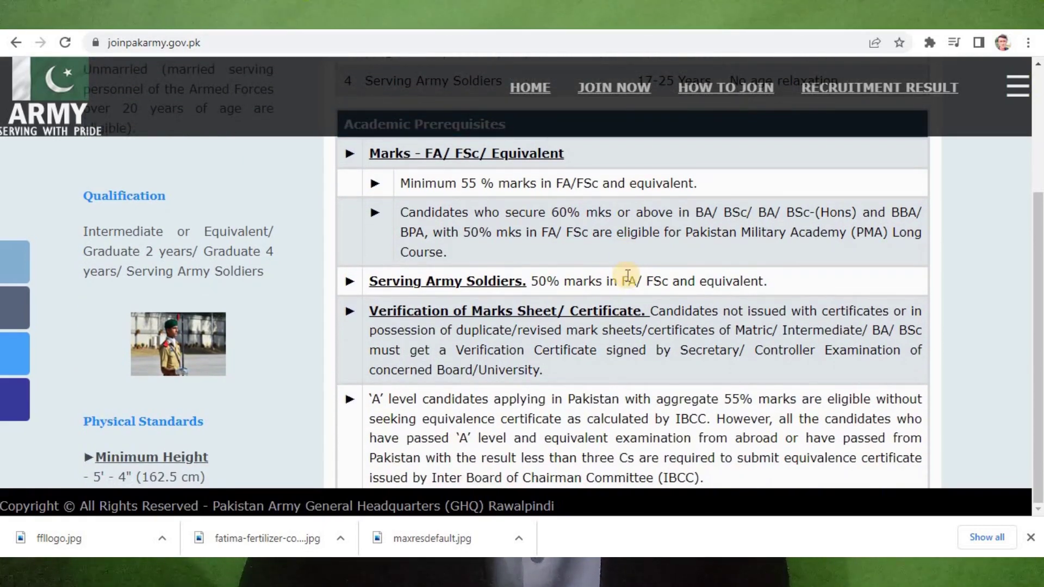
pyautogui.scroll(-1, 628, 275)
pyautogui.scroll(-1, 627, 275)
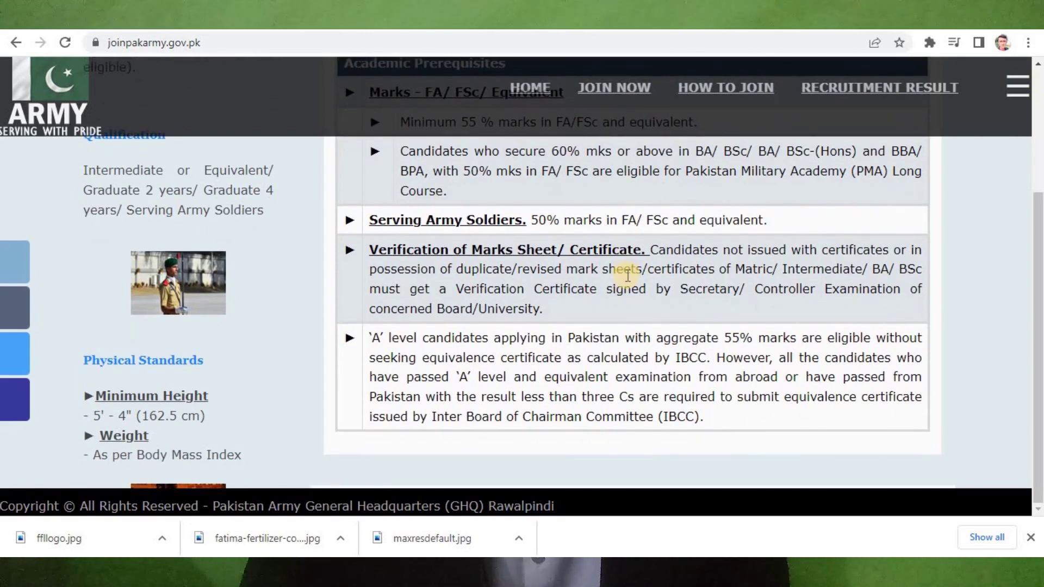
pyautogui.scroll(-1, 627, 277)
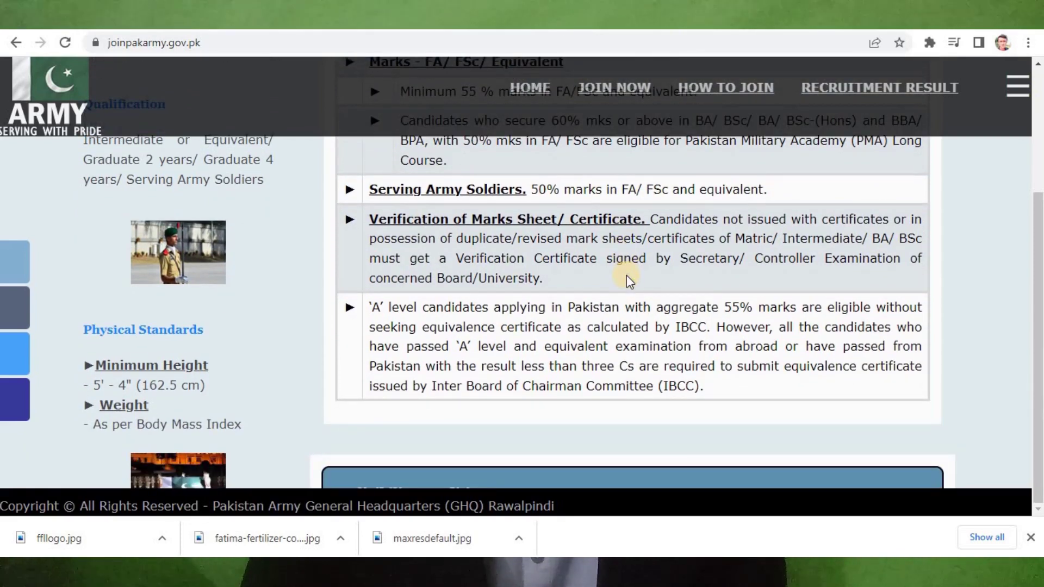
pyautogui.scroll(-1, 629, 281)
pyautogui.scroll(-1, 628, 275)
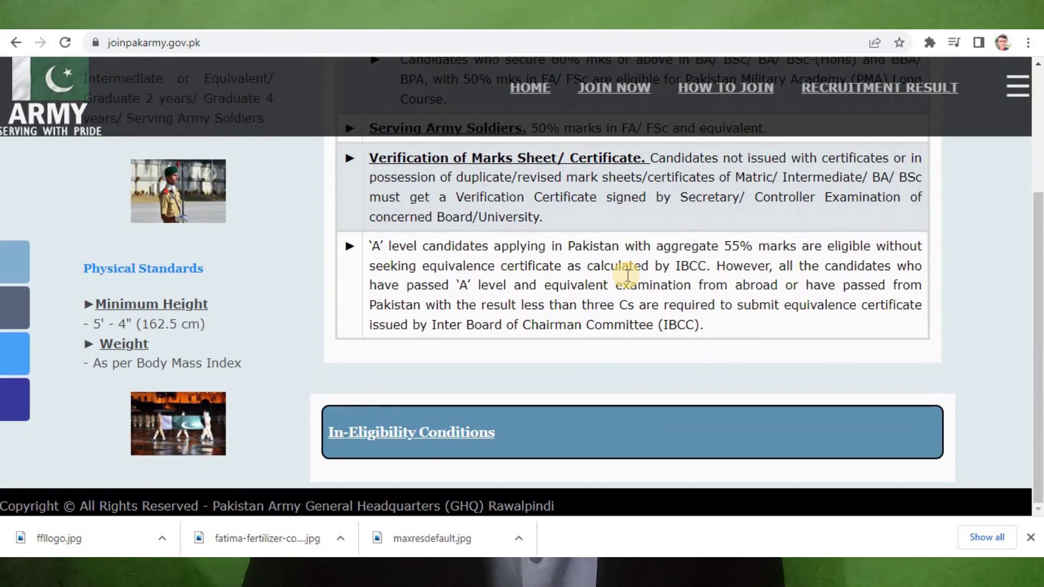
pyautogui.scroll(-1, 628, 275)
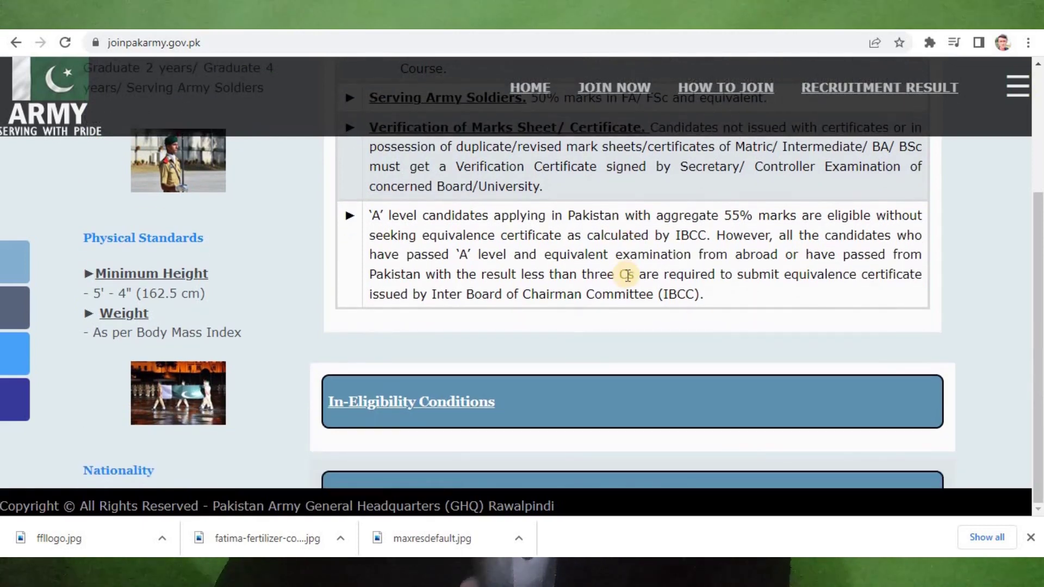
pyautogui.scroll(-1, 626, 275)
pyautogui.scroll(-1, 626, 275)
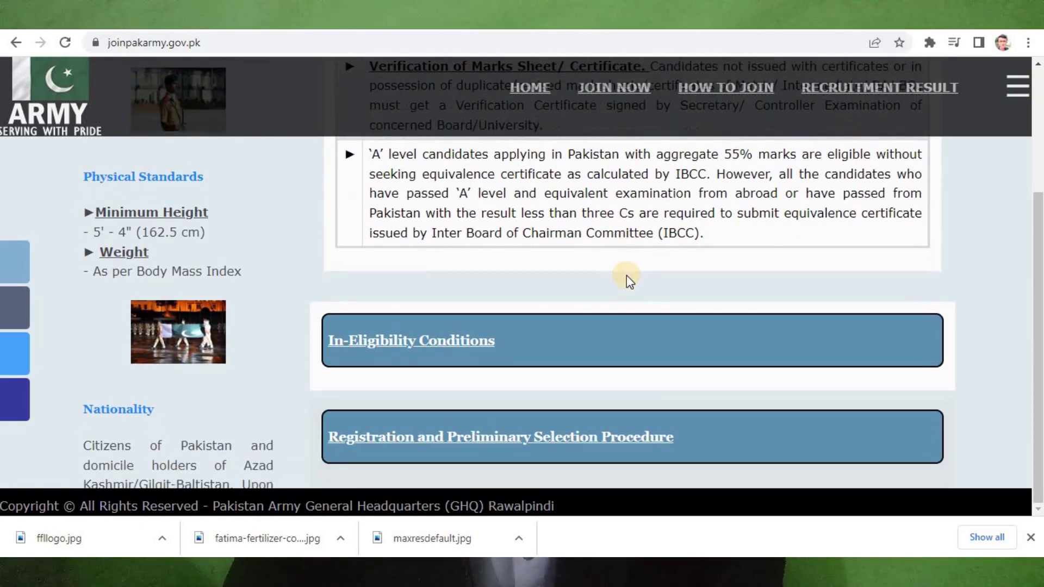
# Step: Expand the documents required at Army Selection and Recruitment Centres, read the list, and return to the start of the course page
pyautogui.scroll(-1, 626, 275)
pyautogui.scroll(-1, 626, 275)
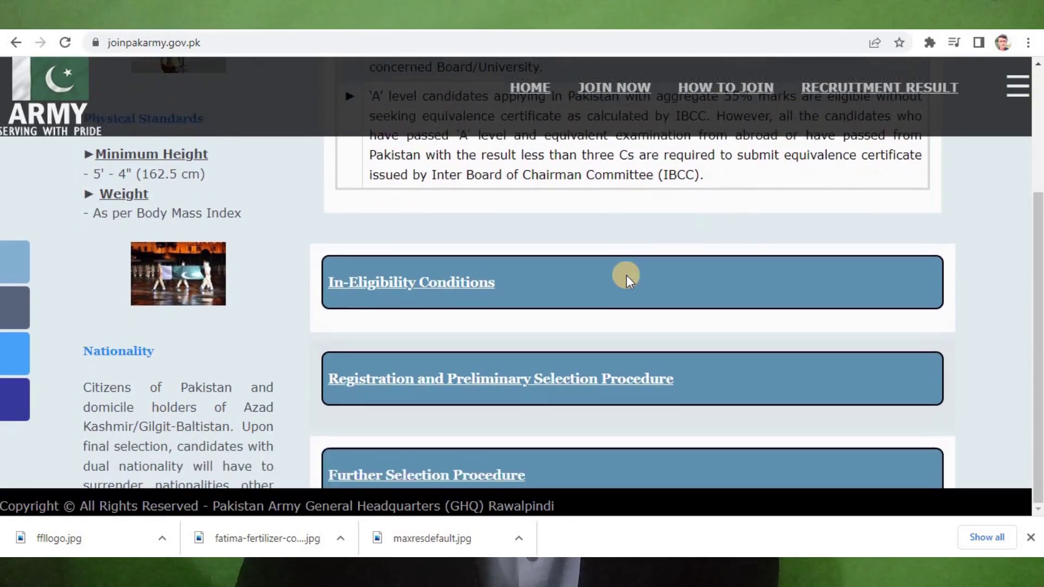
pyautogui.scroll(-10, 627, 279)
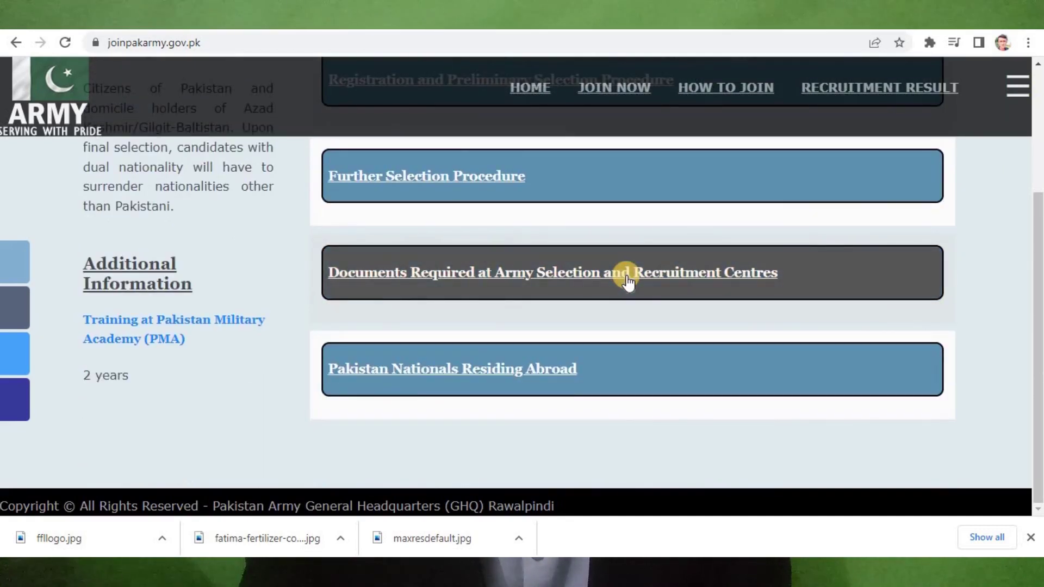
pyautogui.click(628, 280)
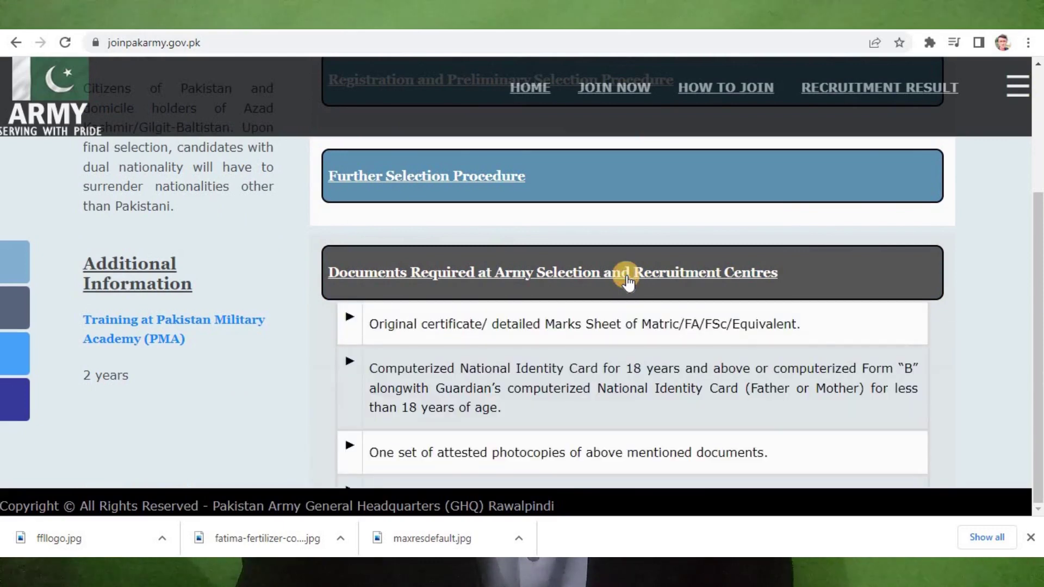
pyautogui.scroll(-12, 628, 280)
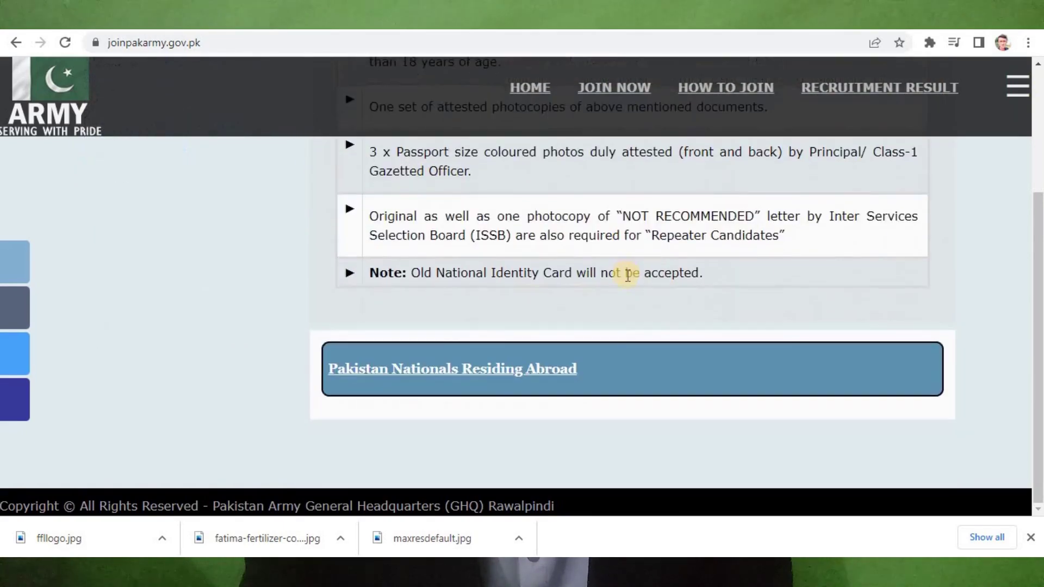
pyautogui.scroll(15, 627, 275)
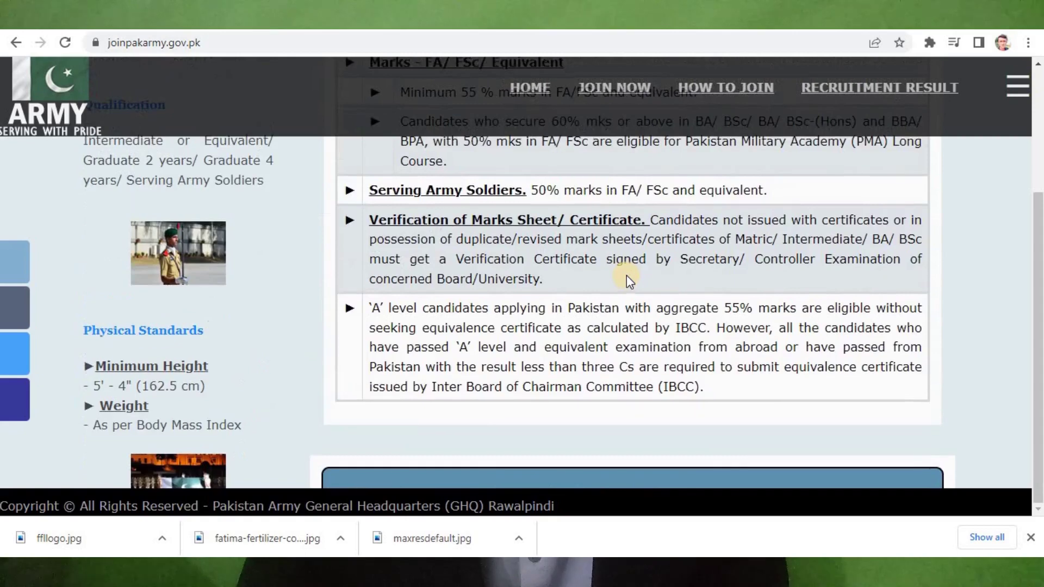
pyautogui.scroll(15, 626, 275)
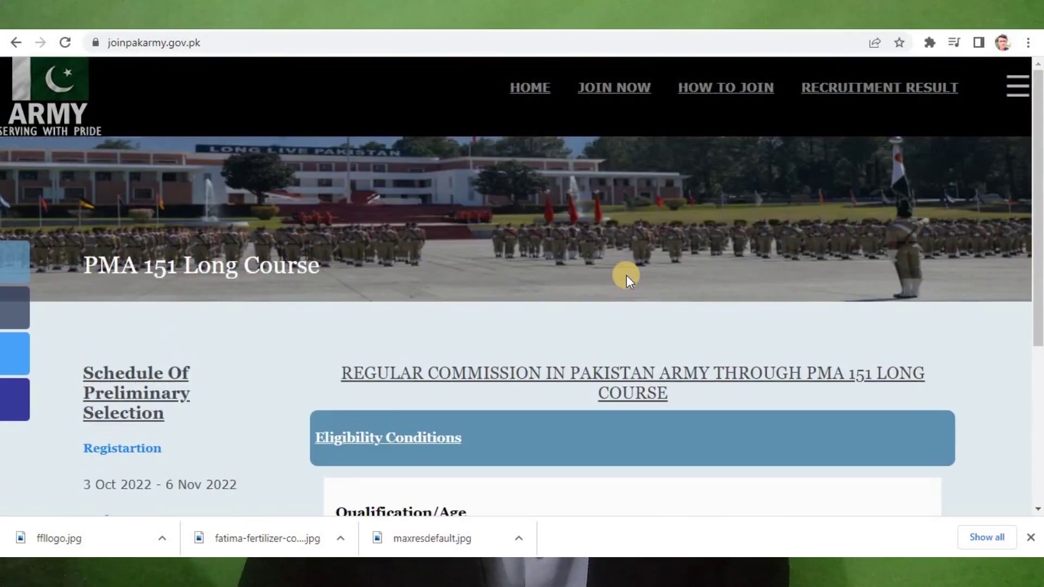
# Step: Return to the list of courses and open the online registration form for 151 PMA Long Course
pyautogui.scroll(-5, 626, 275)
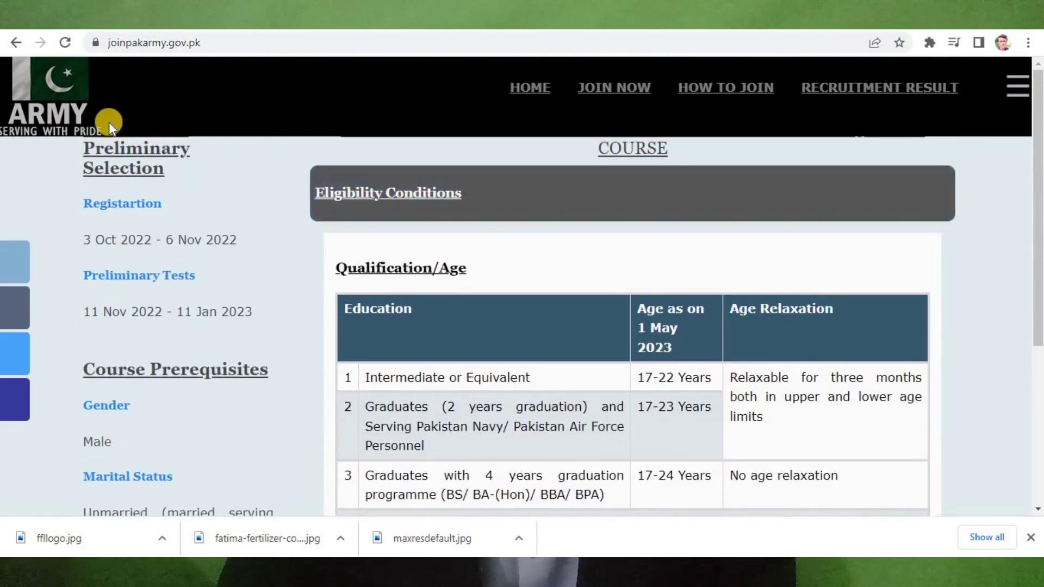
pyautogui.click(17, 43)
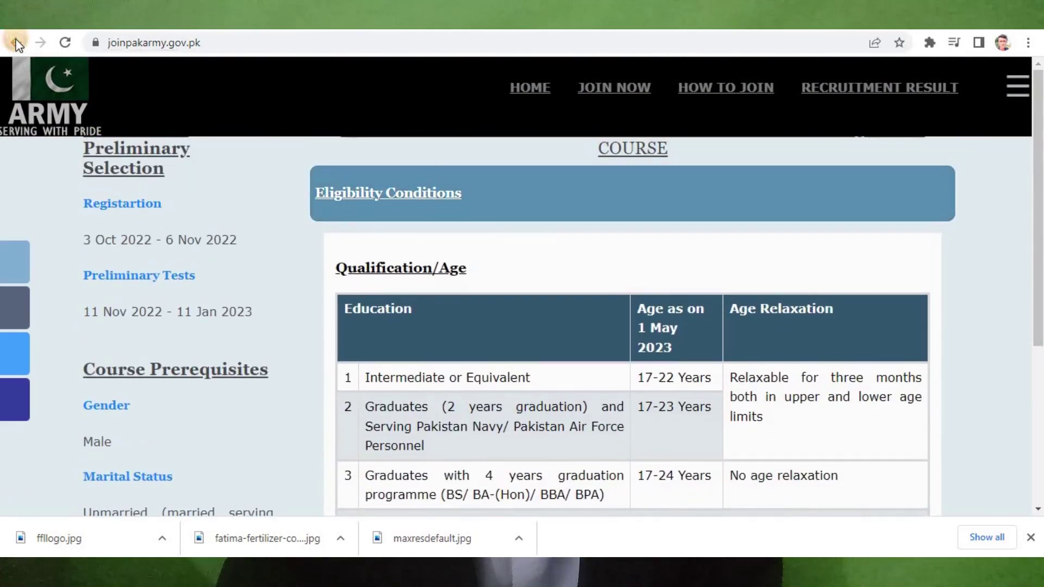
pyautogui.scroll(-2, 850, 402)
pyautogui.scroll(-4, 849, 402)
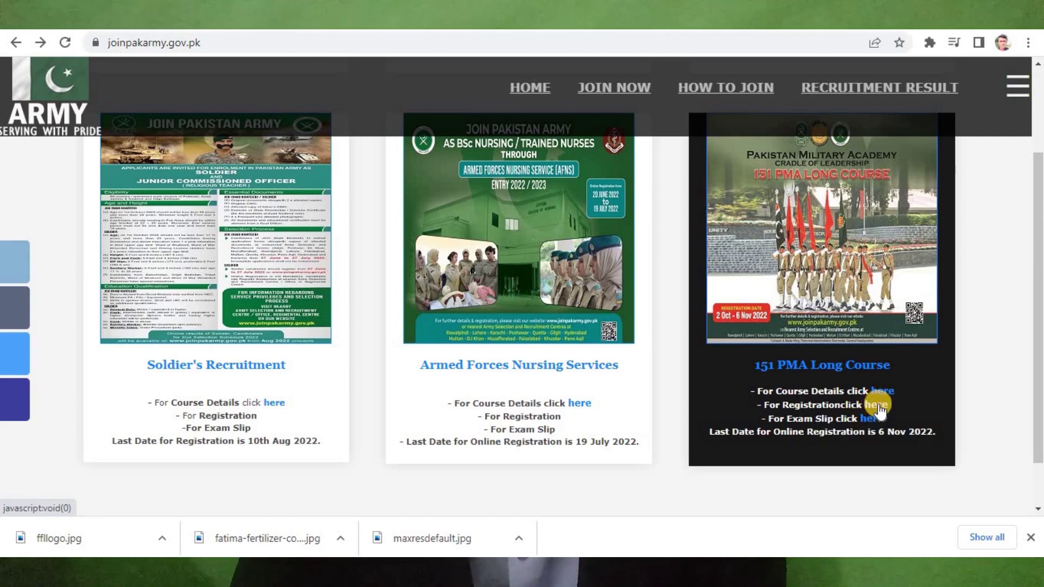
pyautogui.click(877, 405)
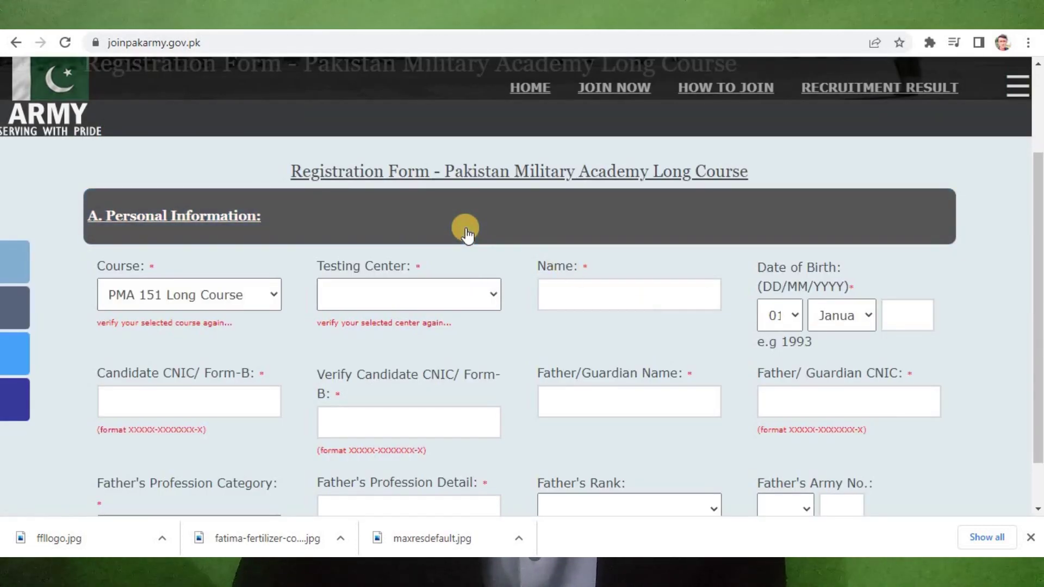
# Step: Check the course and testing center choices under Personal Information, leaving them as they are, and go to the candidate's name field
pyautogui.scroll(-1, 466, 234)
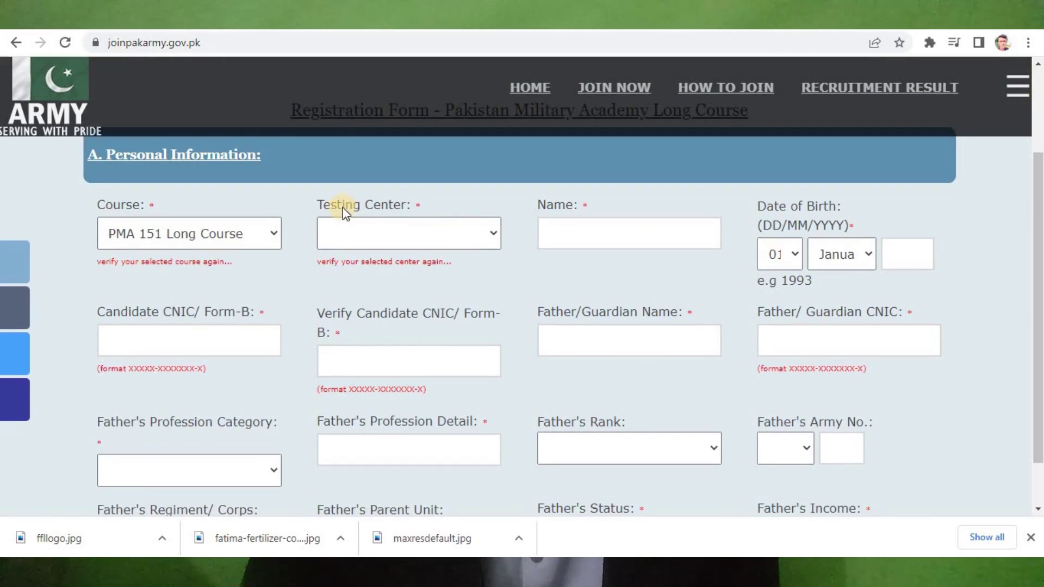
pyautogui.click(264, 230)
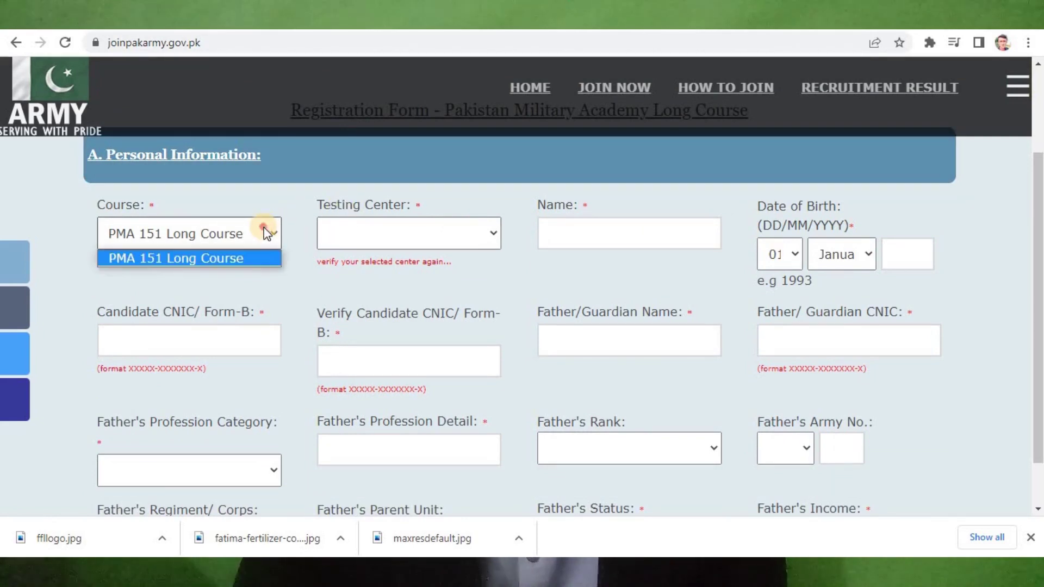
pyautogui.click(264, 231)
pyautogui.click(364, 232)
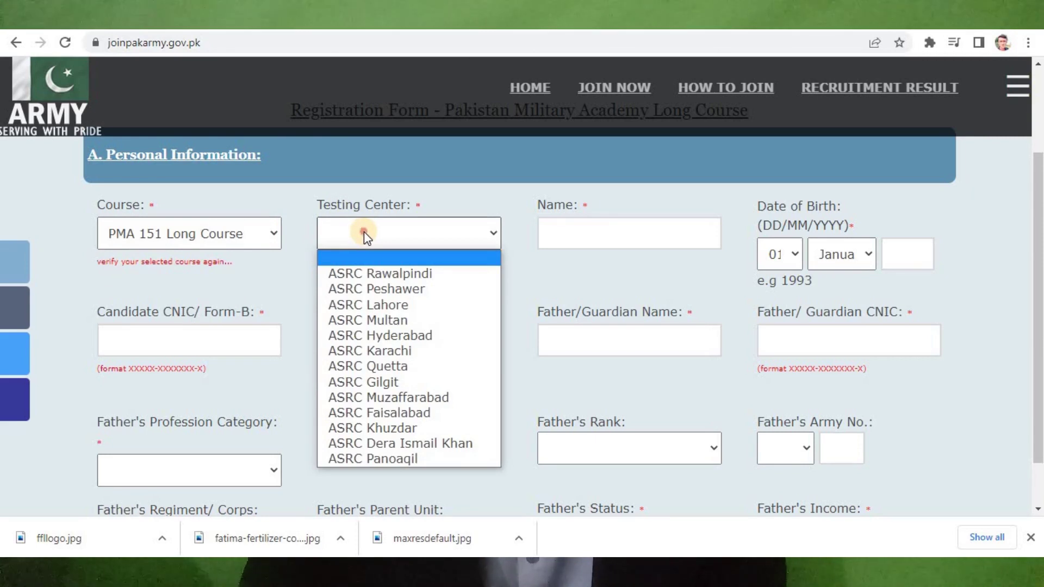
pyautogui.click(364, 231)
pyautogui.click(556, 237)
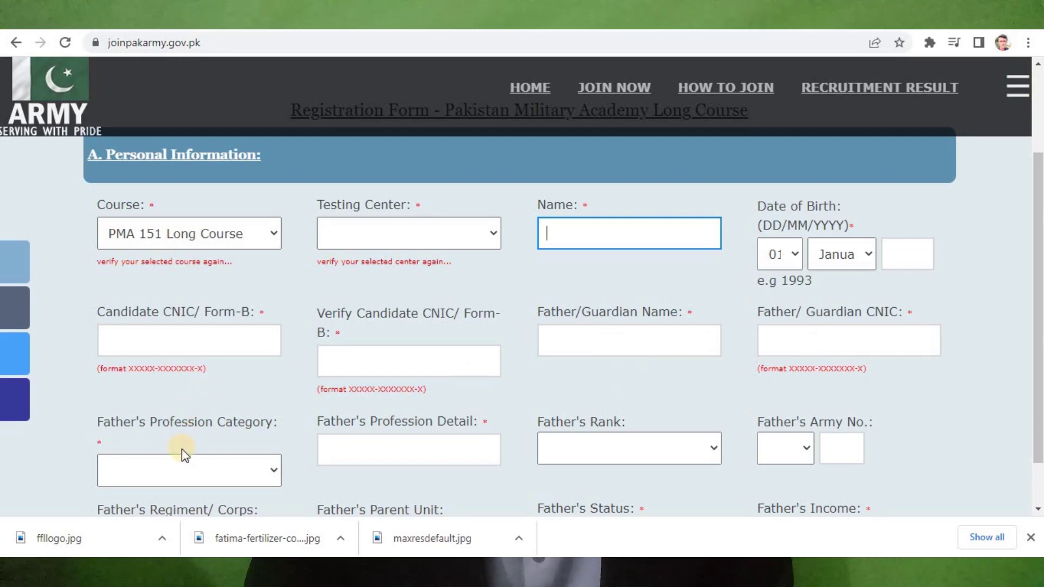
# Step: Look through the father's profession category, profession detail and rank fields without filling them in
pyautogui.click(212, 470)
pyautogui.click(212, 471)
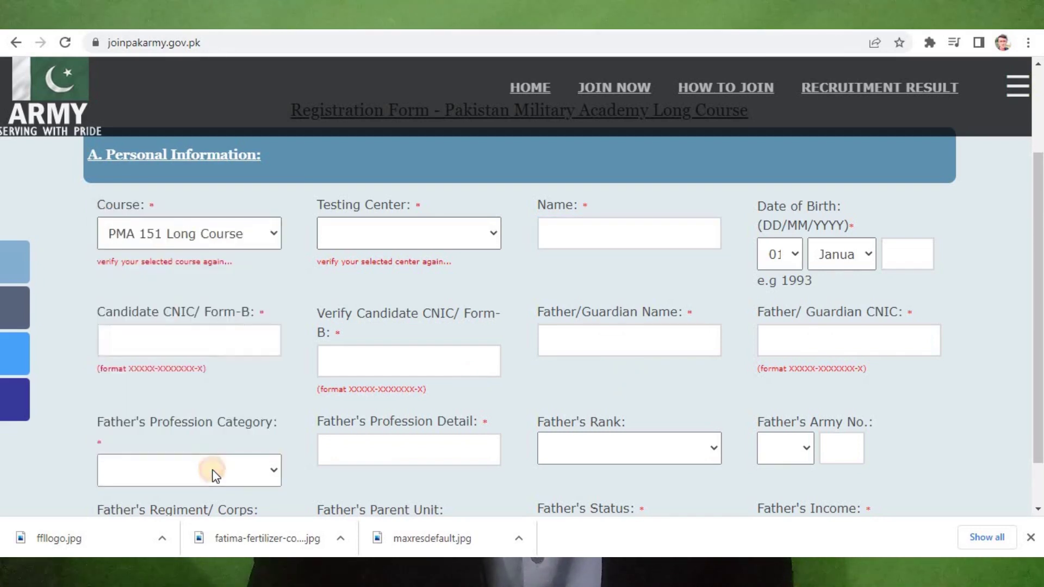
pyautogui.click(369, 453)
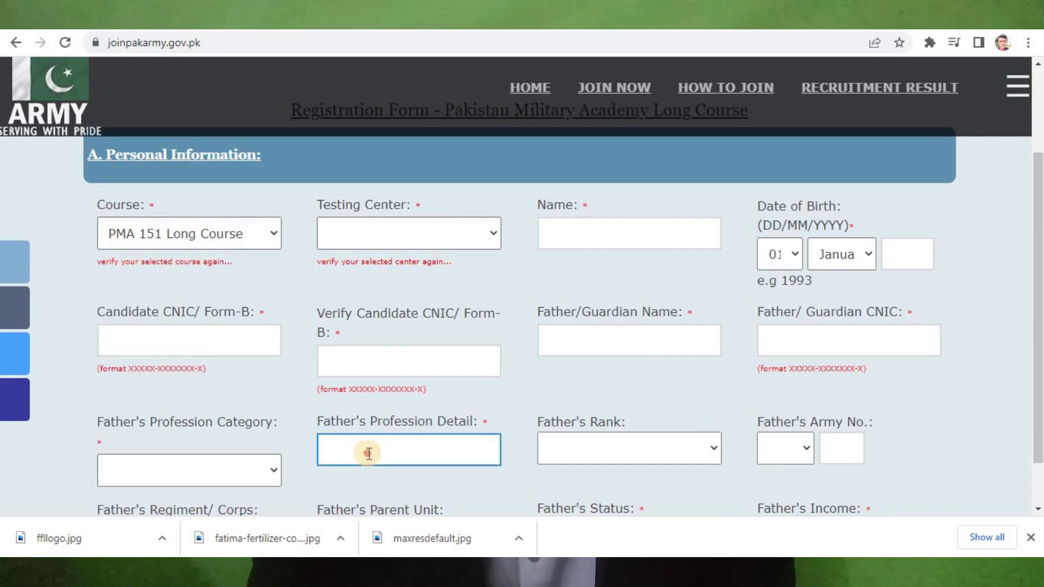
pyautogui.click(573, 452)
pyautogui.click(573, 452)
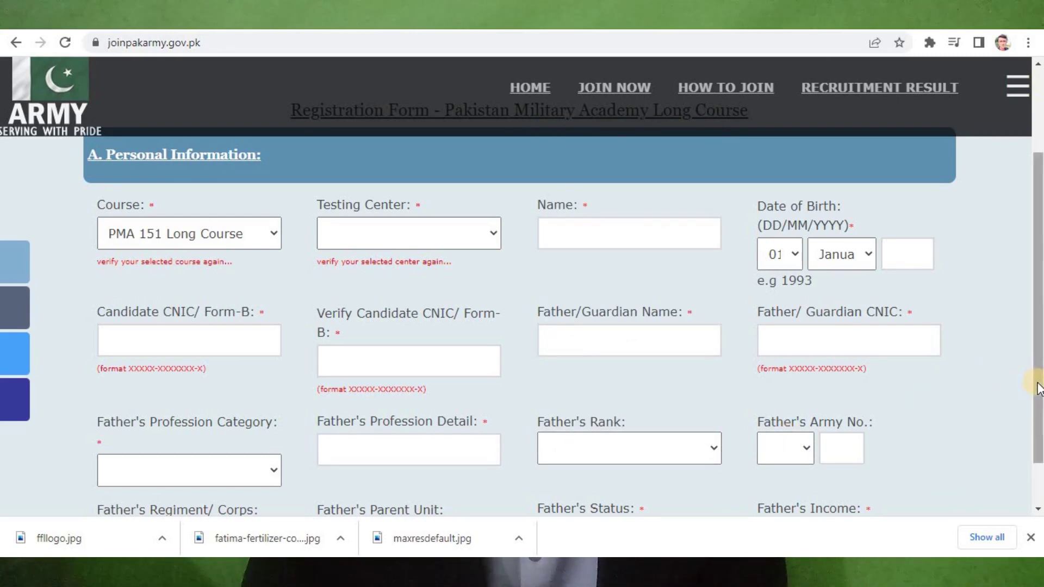
# Step: Set the father's rank to Lieutenant General and check the other ranks offered
pyautogui.scroll(-1, 1036, 385)
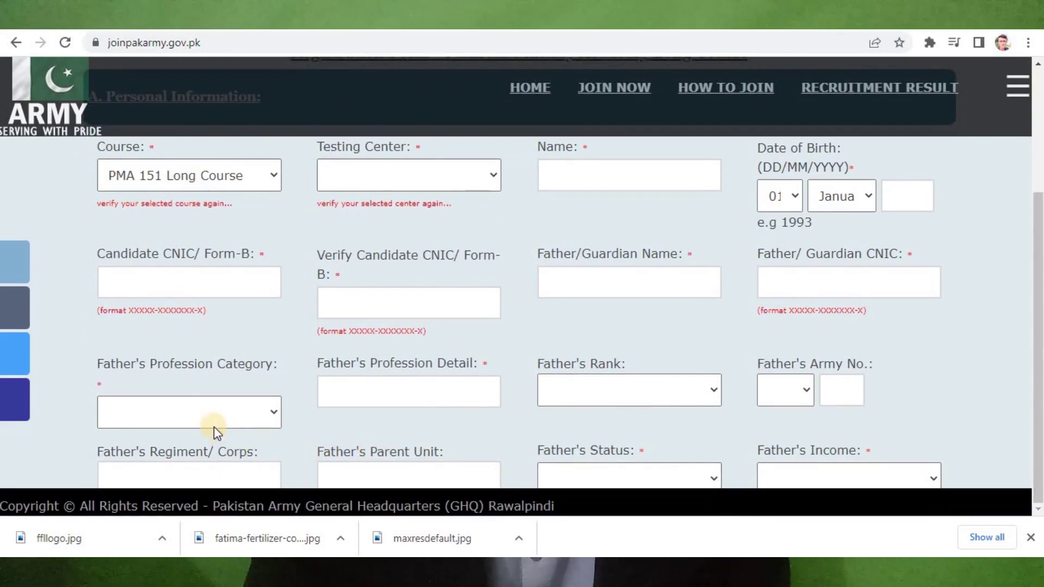
pyautogui.press('Down')
pyautogui.press('Down')
pyautogui.press('Down')
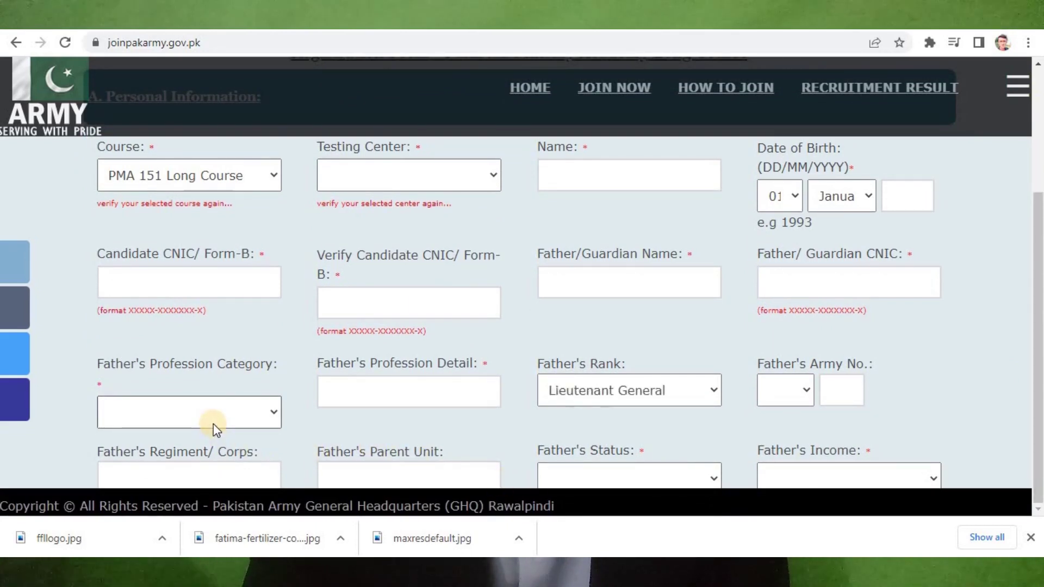
pyautogui.press('Up')
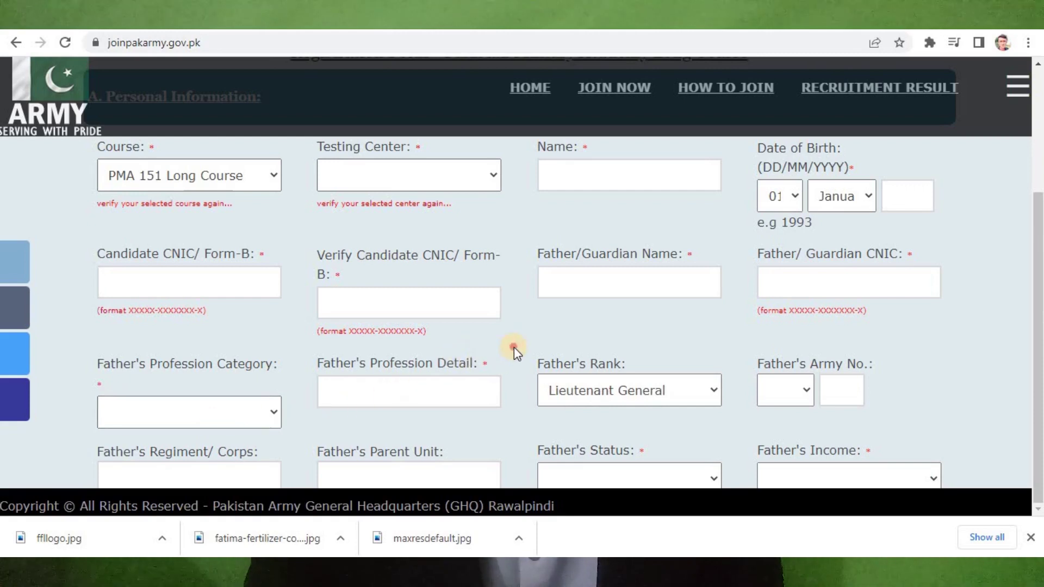
pyautogui.click(696, 389)
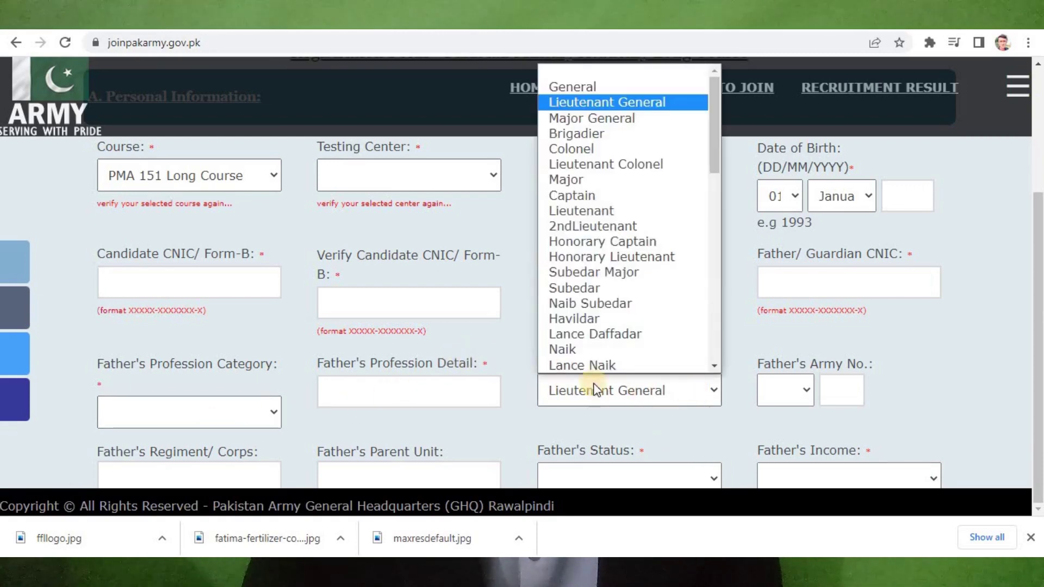
pyautogui.click(523, 365)
# Step: Review the fields on the father's service, status and income, the mother's details, the parents' education and the family income
pyautogui.scroll(-1, 523, 367)
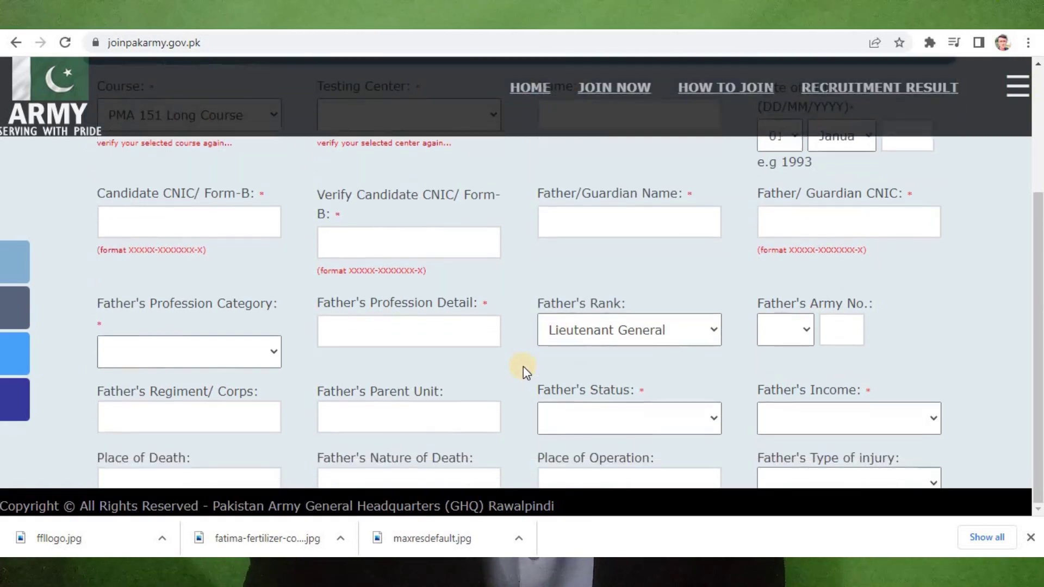
pyautogui.scroll(-1, 523, 366)
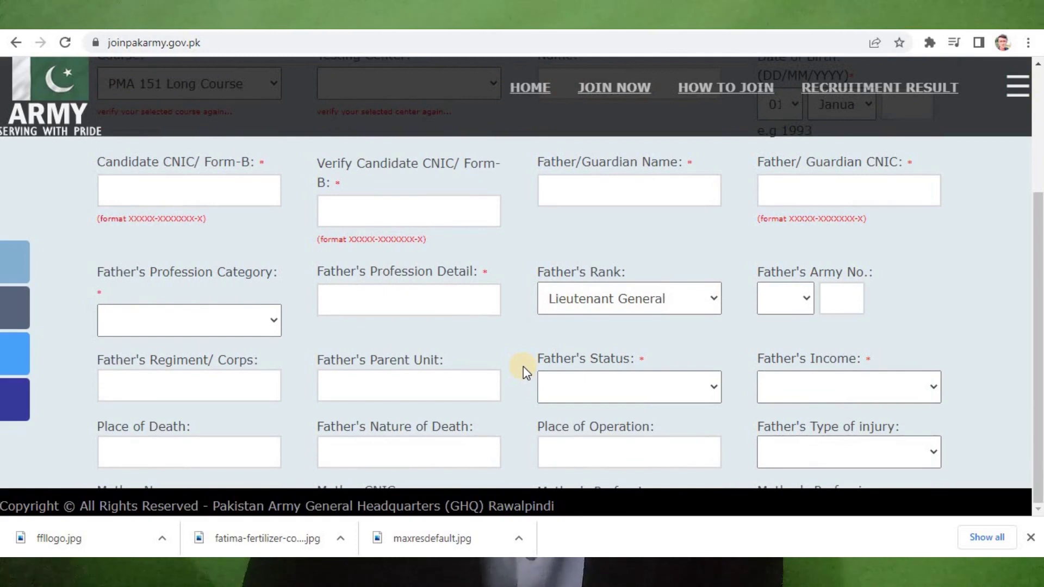
pyautogui.scroll(-3, 523, 366)
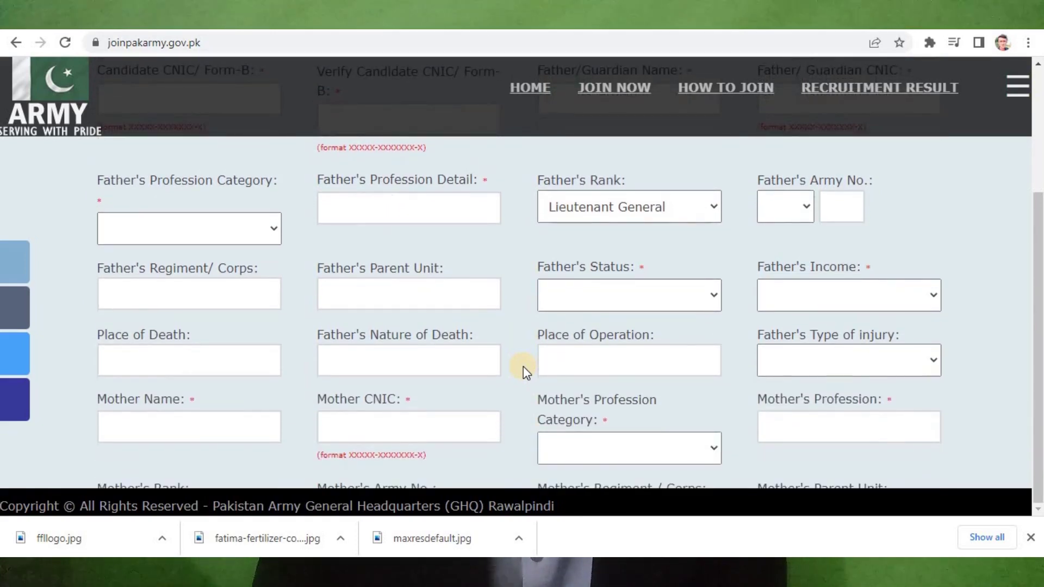
pyautogui.scroll(-1, 523, 367)
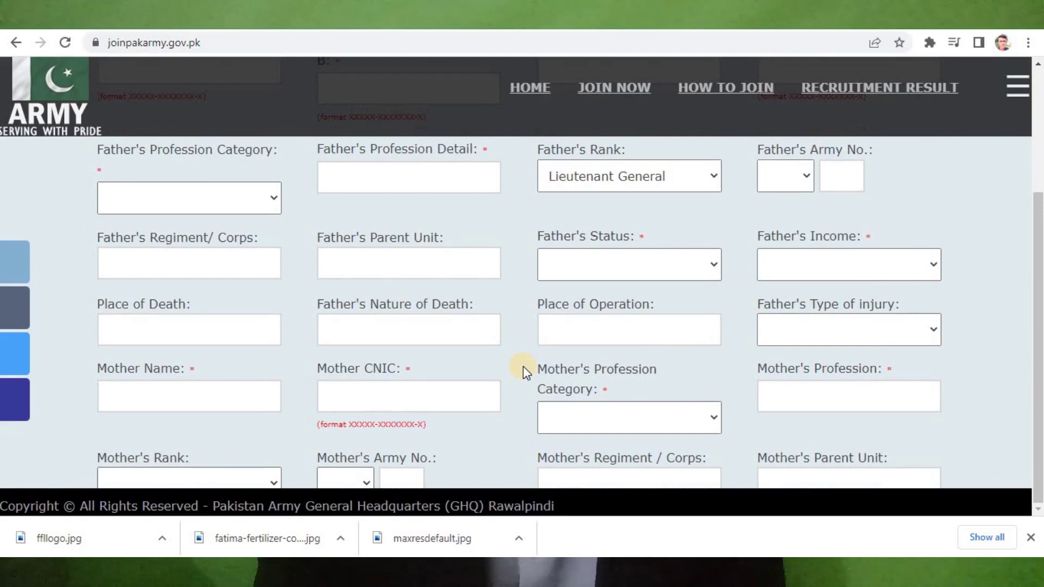
pyautogui.scroll(-1, 523, 366)
pyautogui.scroll(-1, 523, 366)
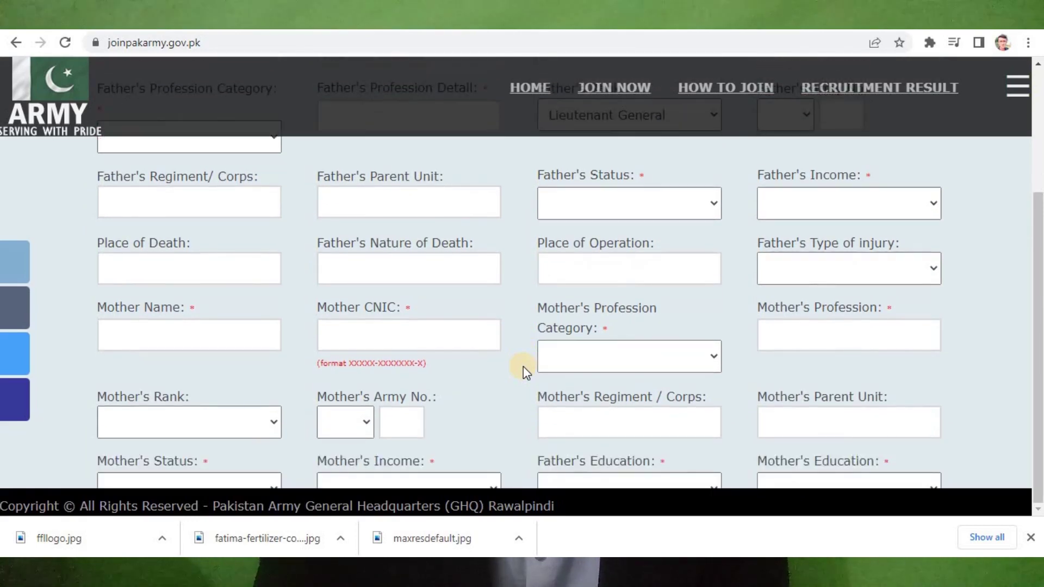
pyautogui.scroll(-1, 523, 366)
pyautogui.scroll(-2, 523, 366)
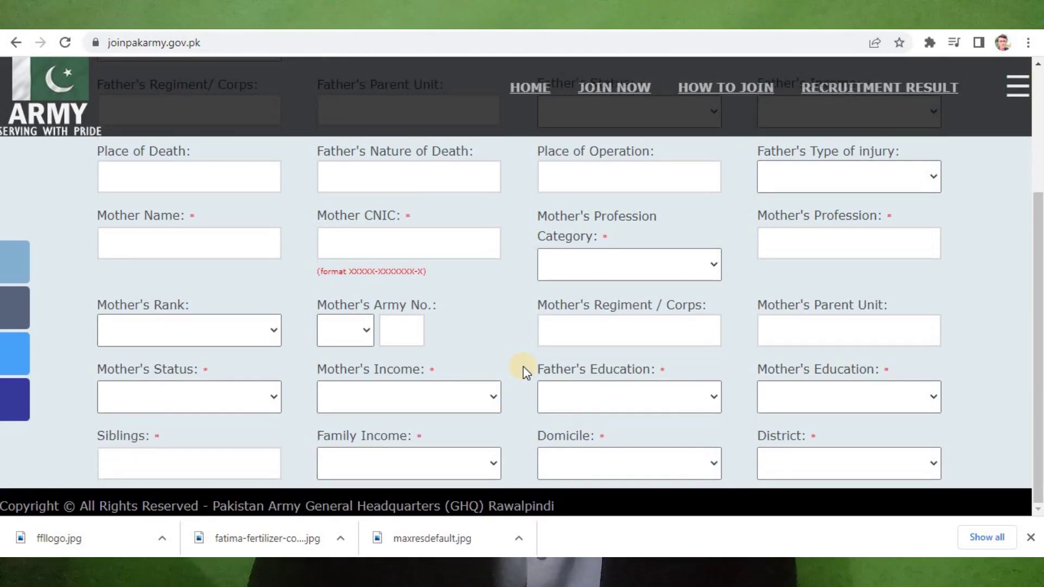
pyautogui.scroll(-1, 523, 367)
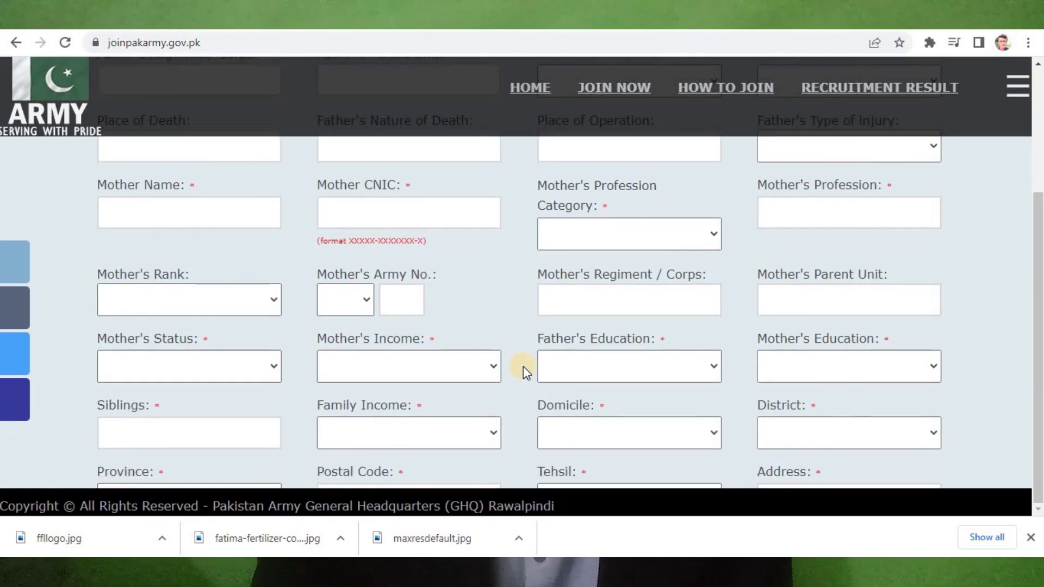
pyautogui.scroll(-2, 523, 367)
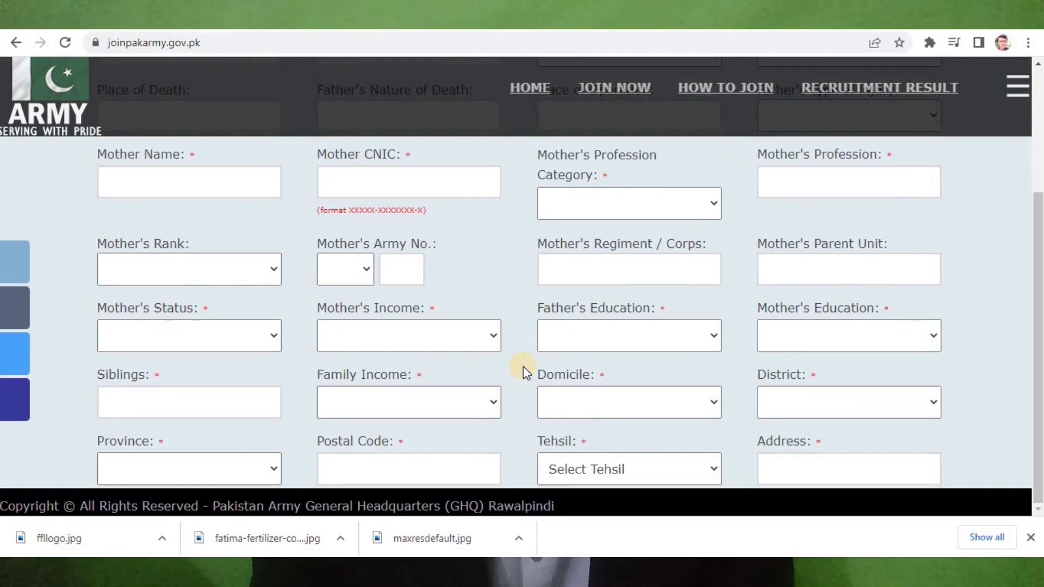
# Step: Review the address, gender, marital status, religion, contact, appearance status, previous application and passport fields of the form
pyautogui.scroll(-2, 523, 367)
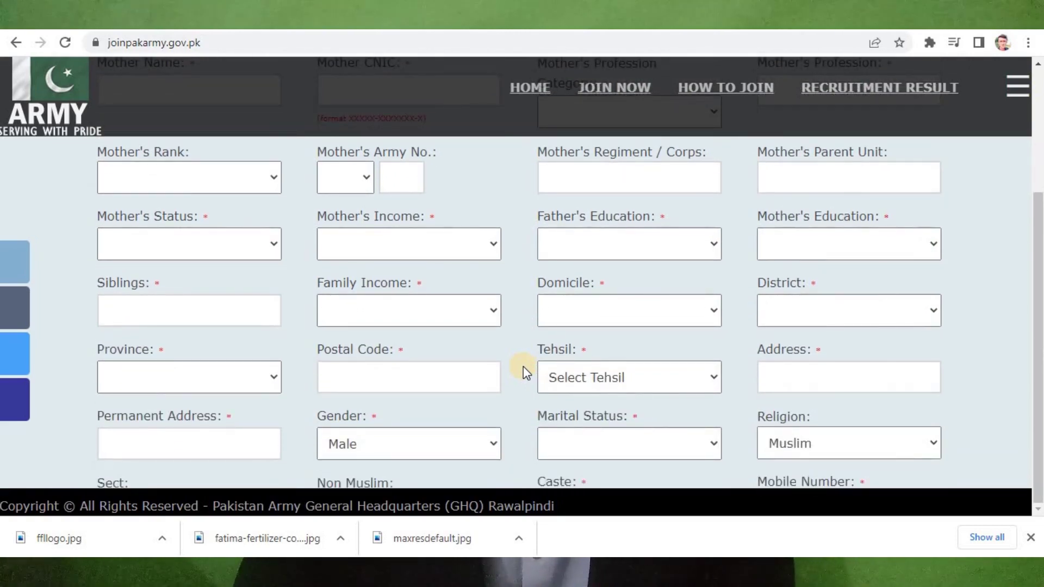
pyautogui.scroll(-1, 523, 367)
pyautogui.scroll(-1, 523, 366)
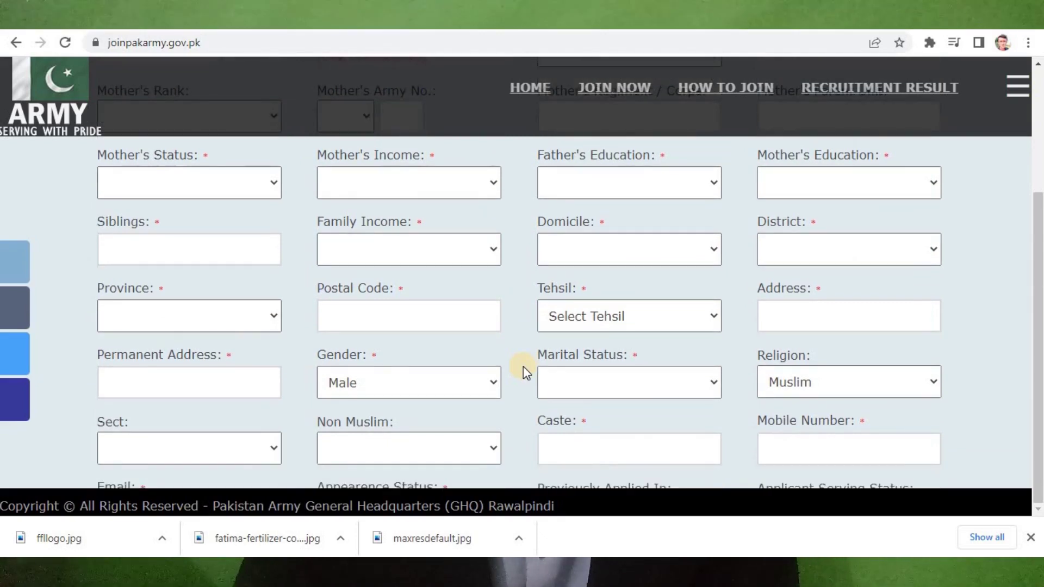
pyautogui.scroll(-1, 523, 367)
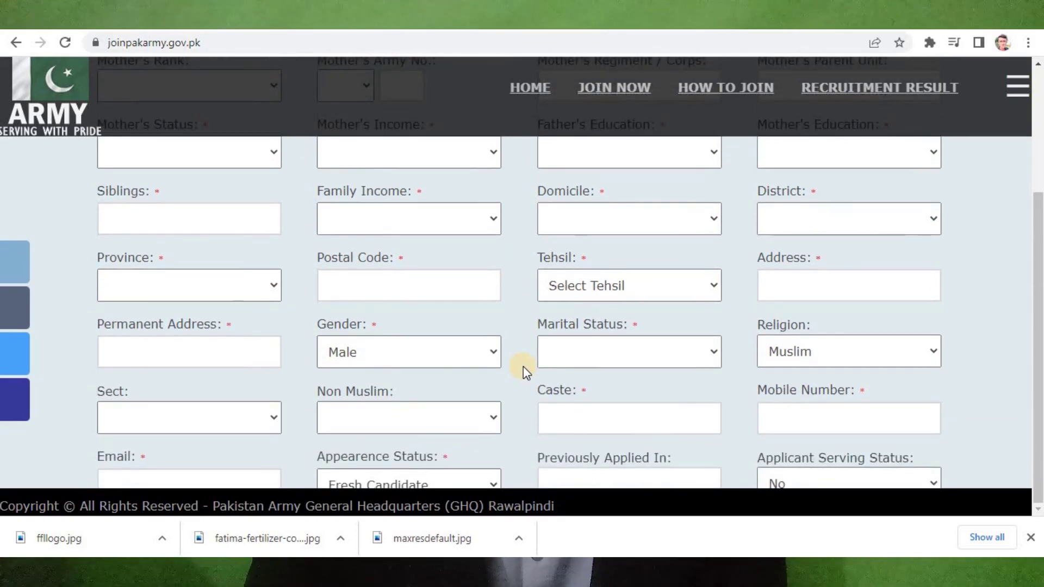
pyautogui.scroll(-1, 523, 367)
pyautogui.scroll(-1, 523, 366)
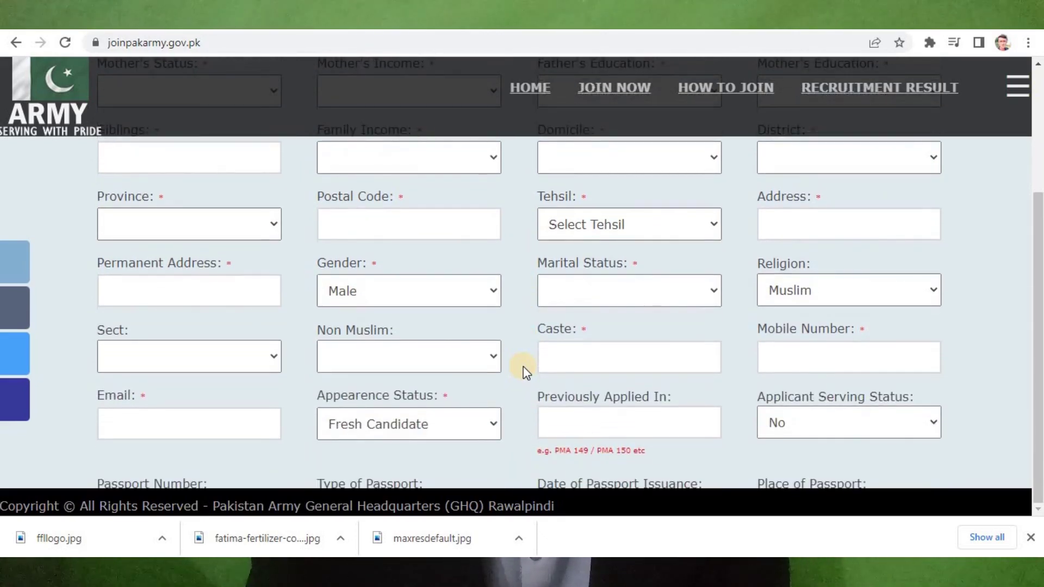
pyautogui.scroll(-1, 523, 367)
pyautogui.scroll(-1, 523, 366)
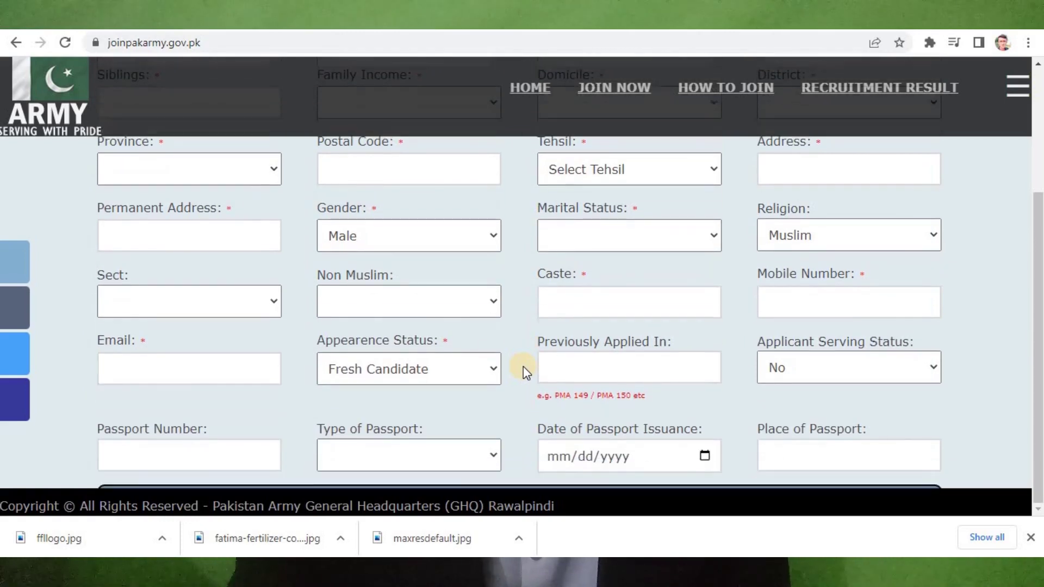
pyautogui.scroll(-1, 522, 366)
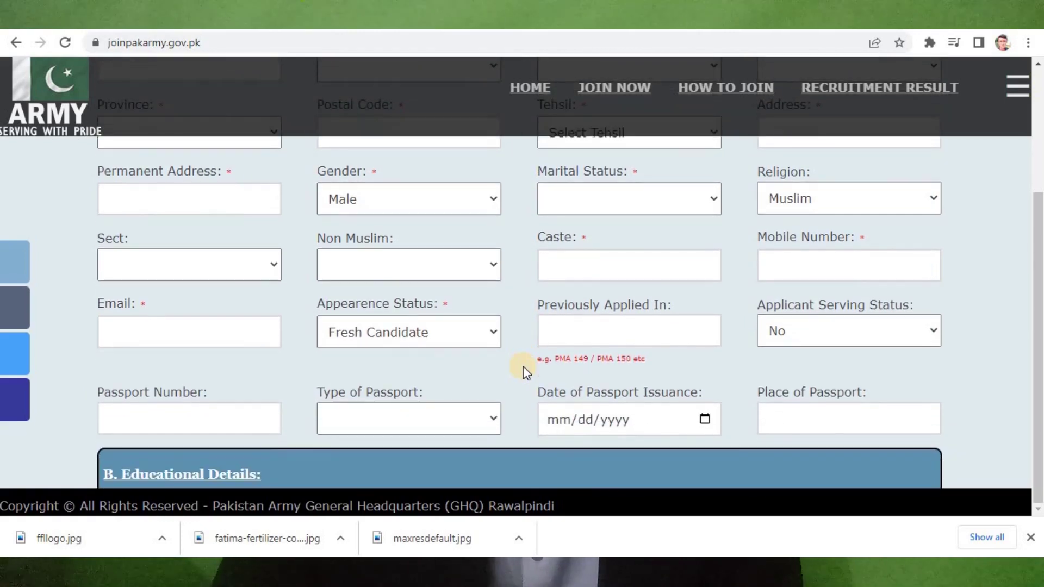
pyautogui.scroll(-1, 523, 366)
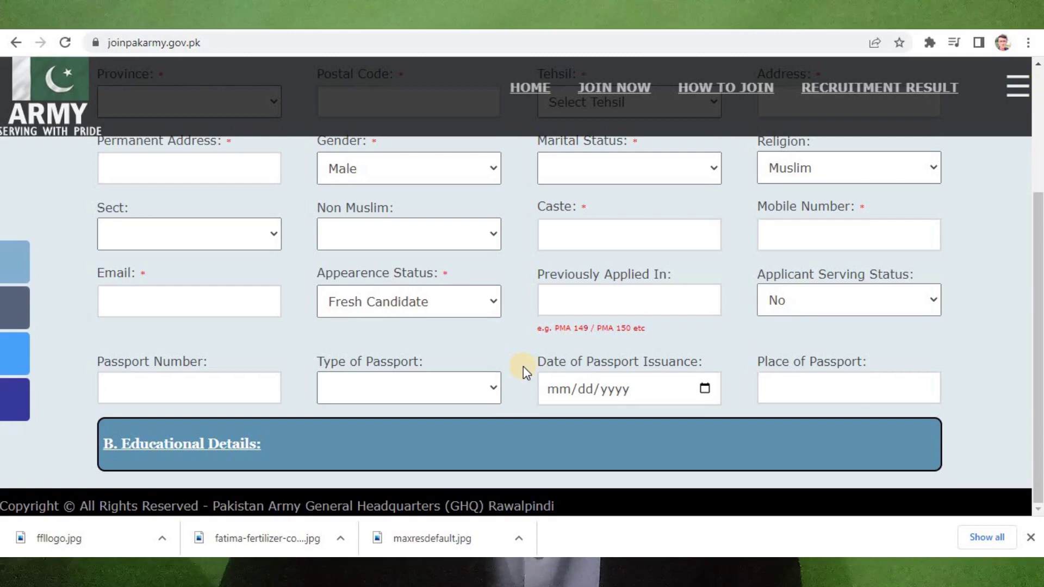
# Step: Review the Educational Details section, the declaration and the image code area, and place the cursor in the other qualification field
pyautogui.scroll(-1, 523, 366)
pyautogui.scroll(-1, 523, 366)
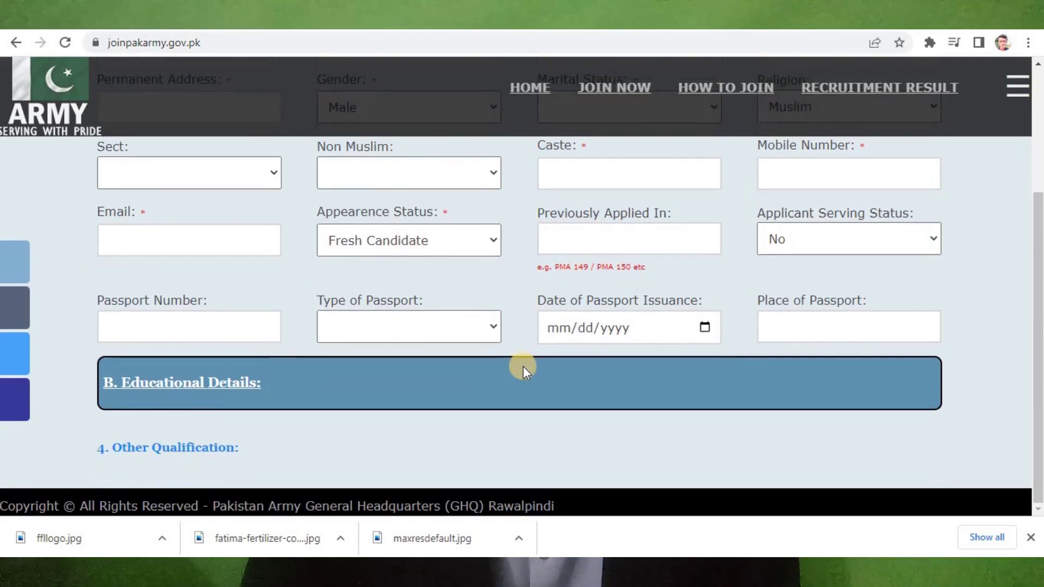
pyautogui.scroll(-1, 523, 366)
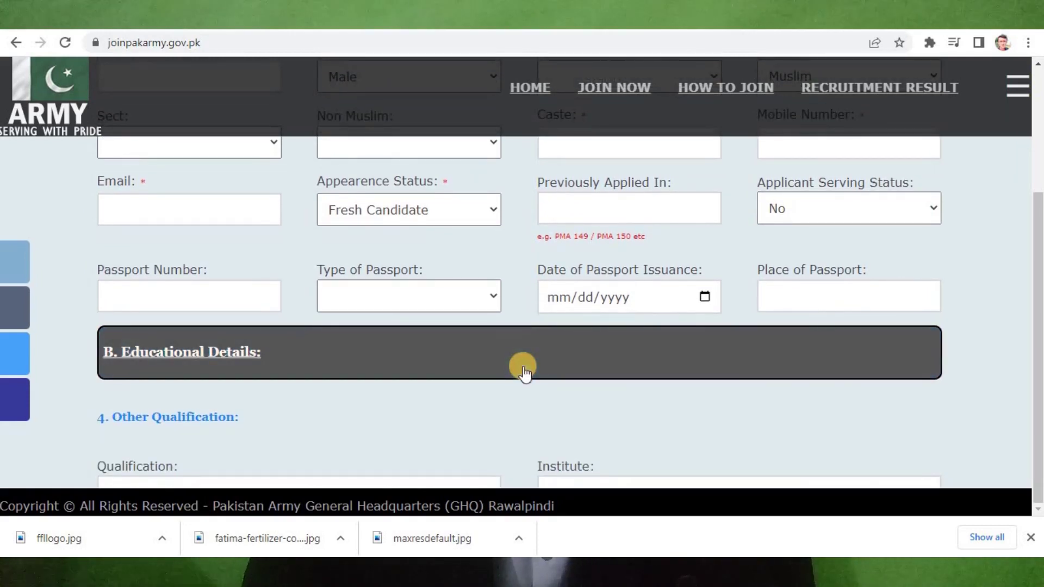
pyautogui.scroll(-1, 523, 371)
pyautogui.scroll(-2, 522, 368)
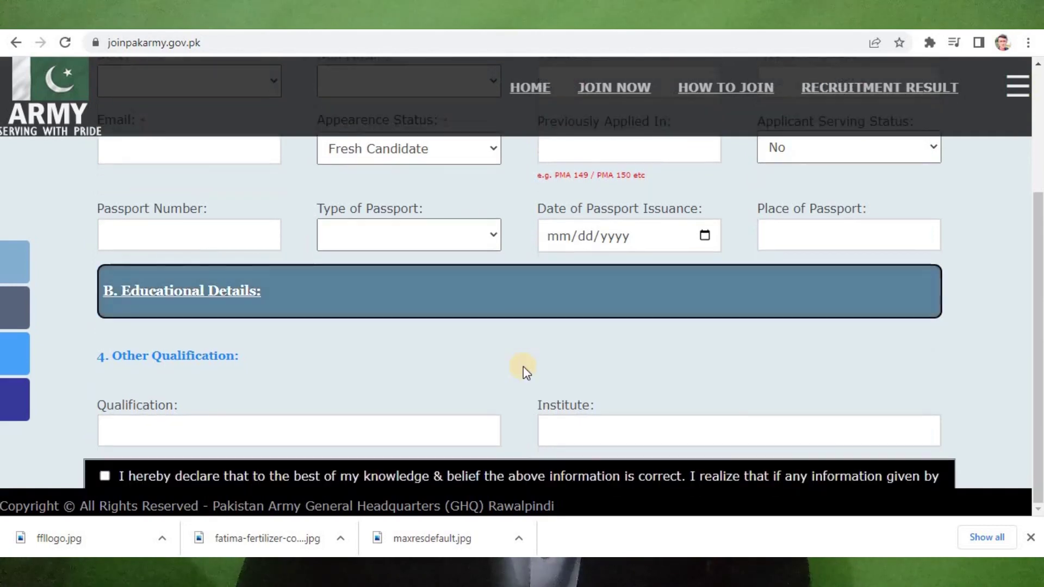
pyautogui.scroll(-2, 523, 367)
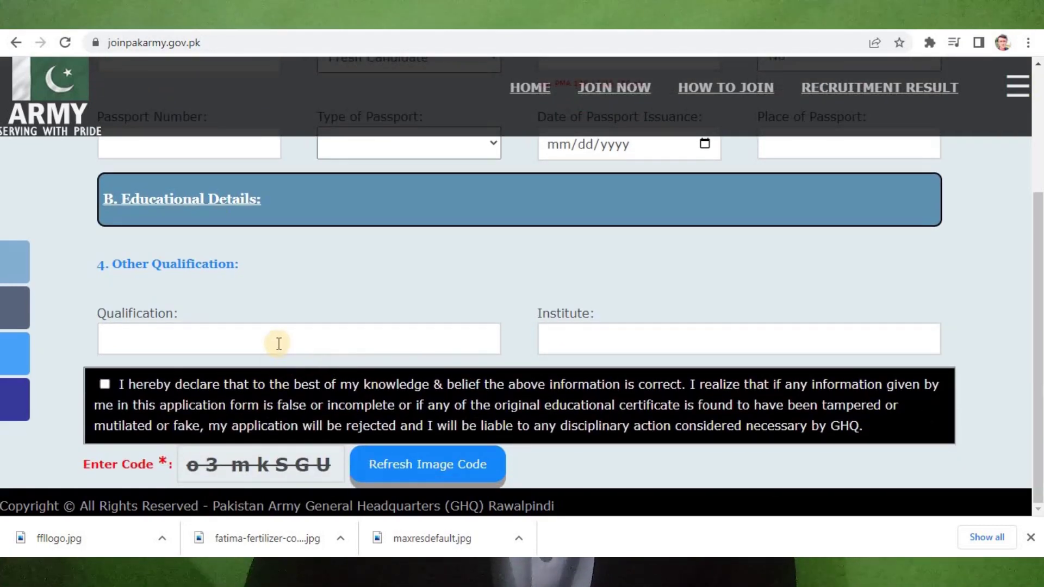
pyautogui.click(277, 342)
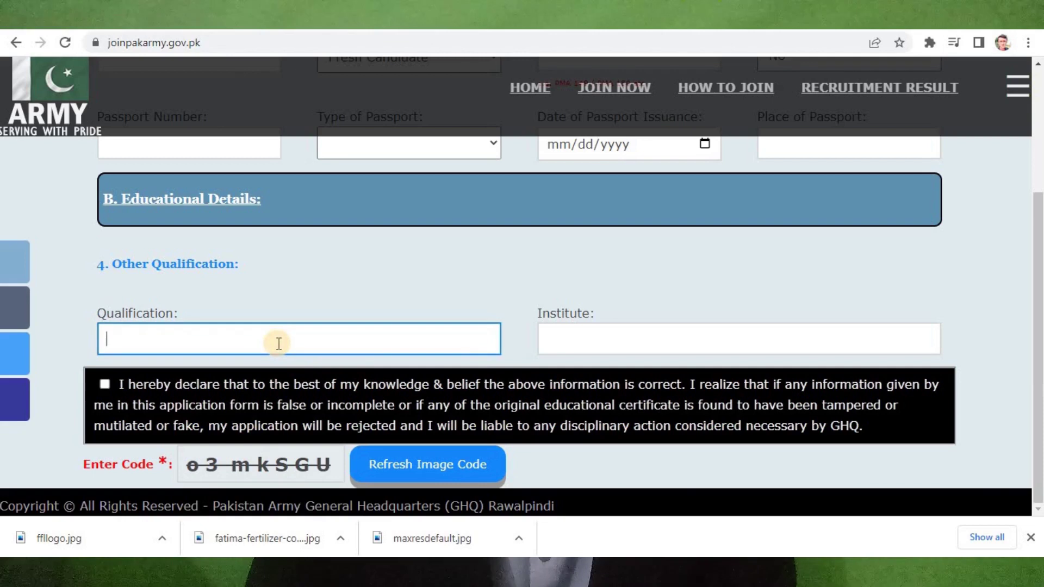
# Step: Pass over the optional other qualification and institute fields and accept the declaration that the application information is correct
pyautogui.click(574, 337)
pyautogui.click(388, 291)
pyautogui.scroll(-1, 388, 292)
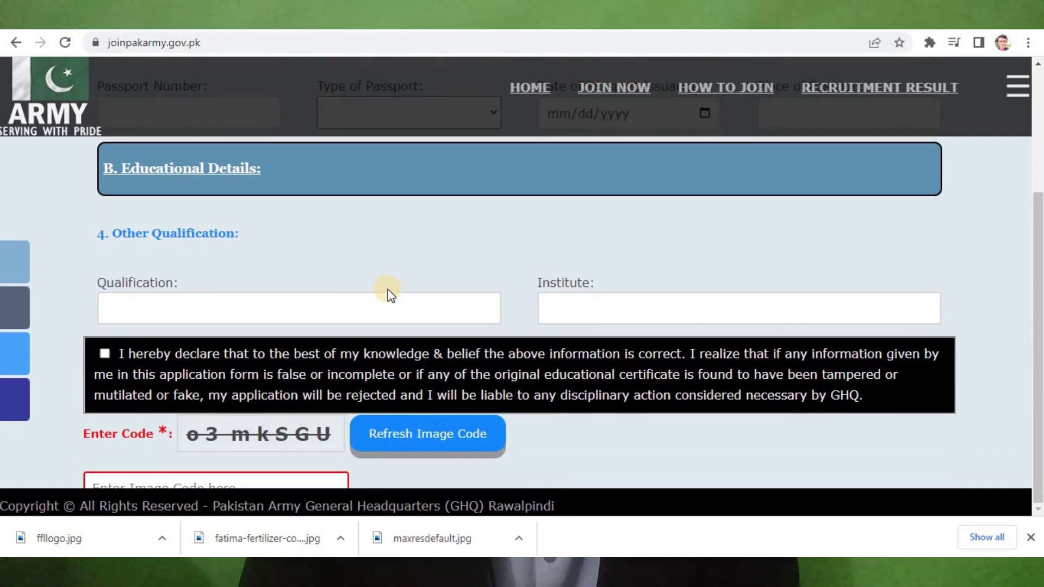
pyautogui.scroll(-2, 387, 289)
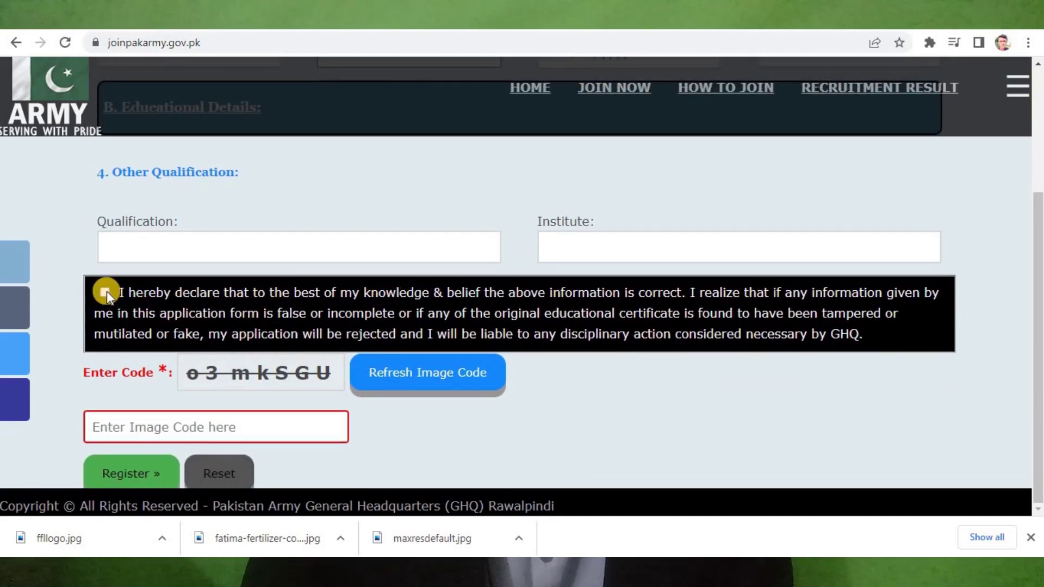
pyautogui.click(105, 292)
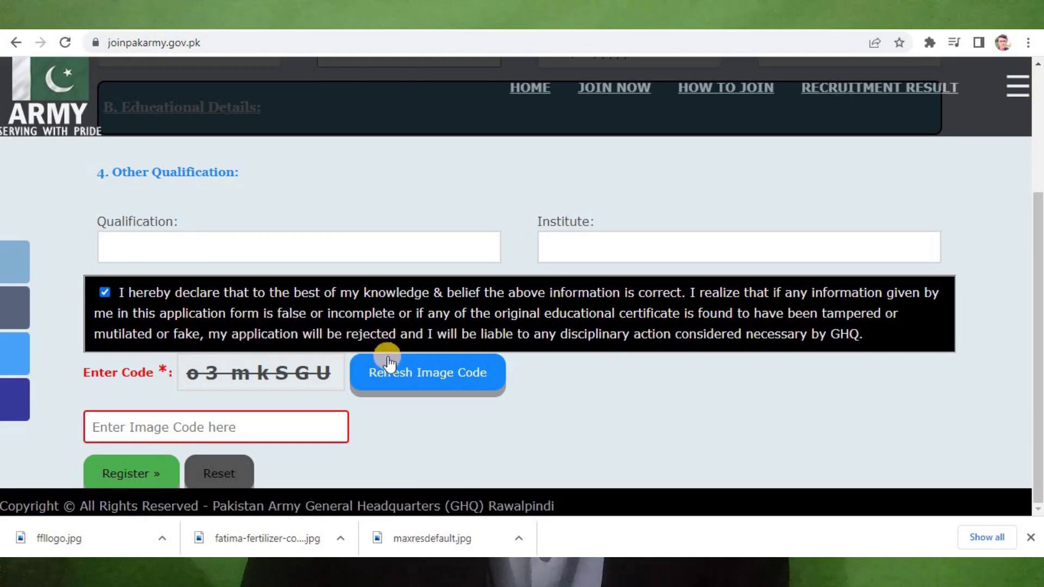
# Step: Go to the image code field and try to submit the registration form
pyautogui.click(151, 425)
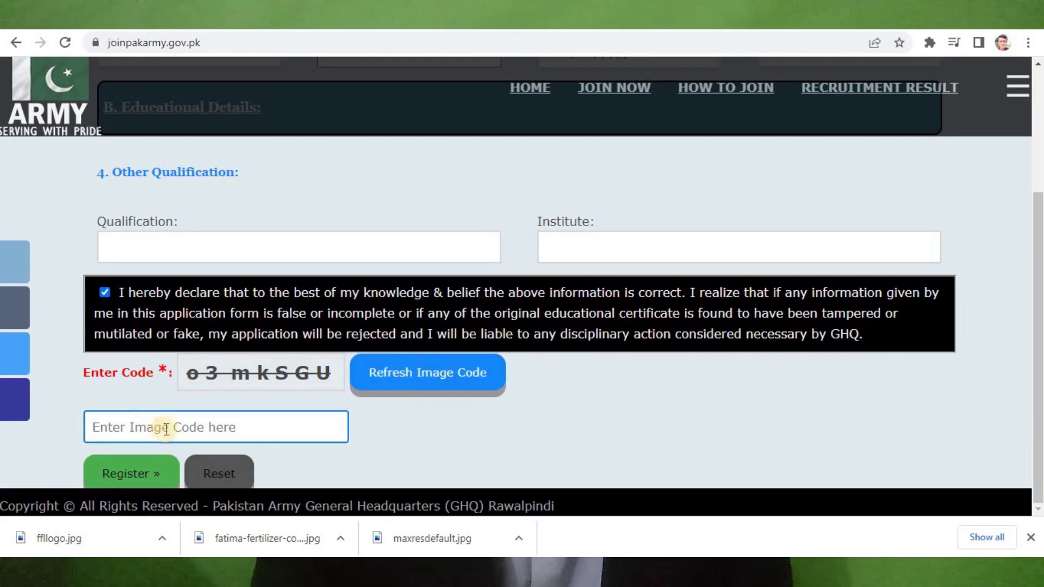
pyautogui.click(396, 457)
pyautogui.scroll(-2, 396, 456)
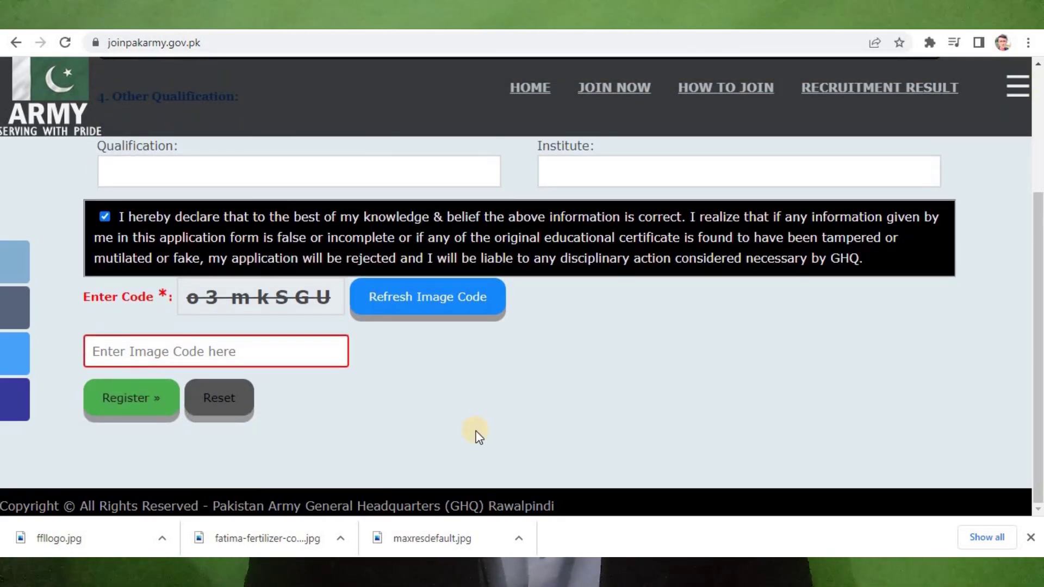
pyautogui.click(131, 397)
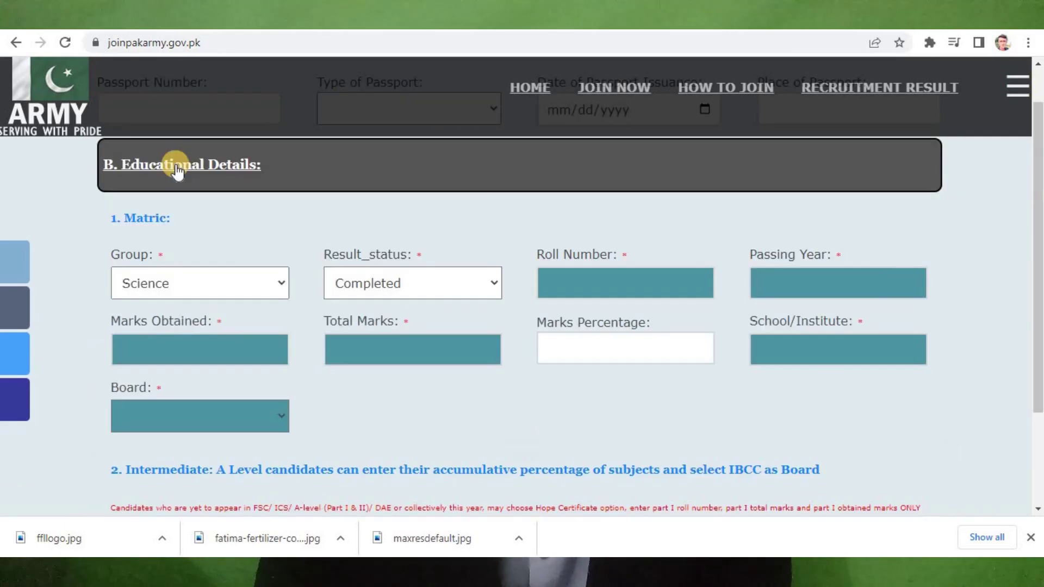
# Step: Review the group and result status options of the Matric section and place the cursor in its roll number field
pyautogui.click(246, 285)
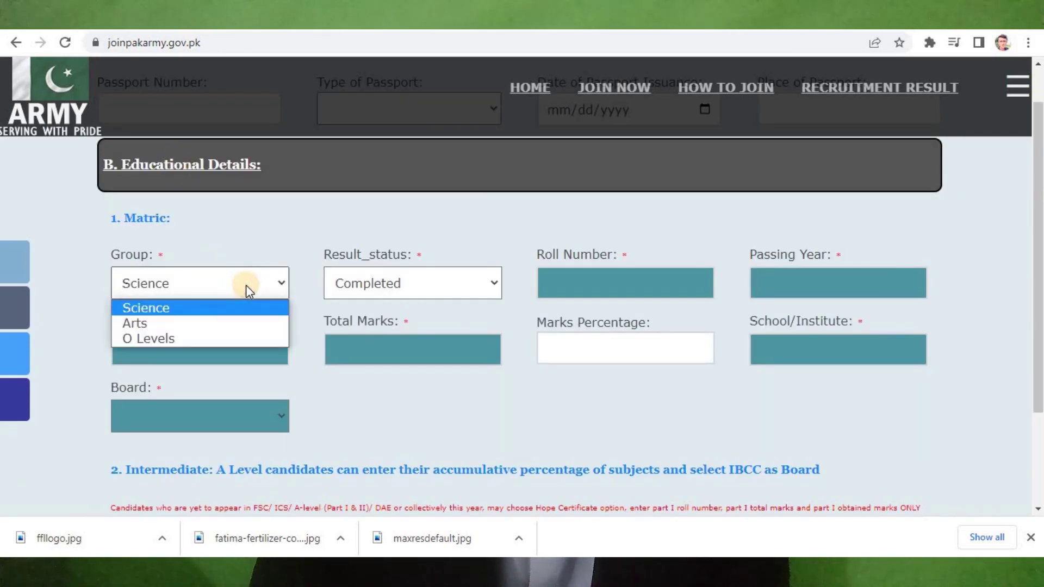
pyautogui.click(247, 284)
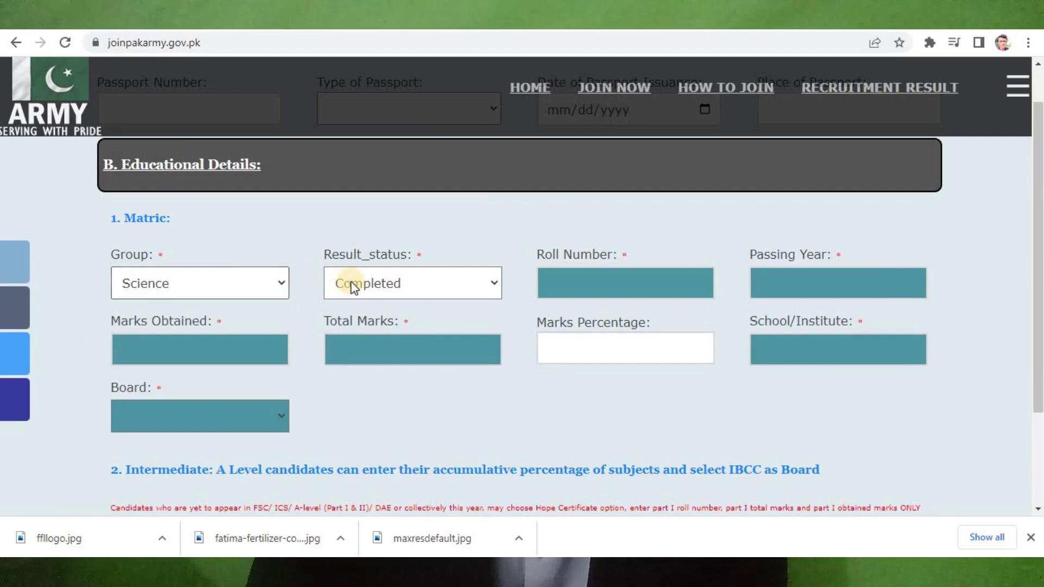
pyautogui.click(355, 288)
pyautogui.click(354, 287)
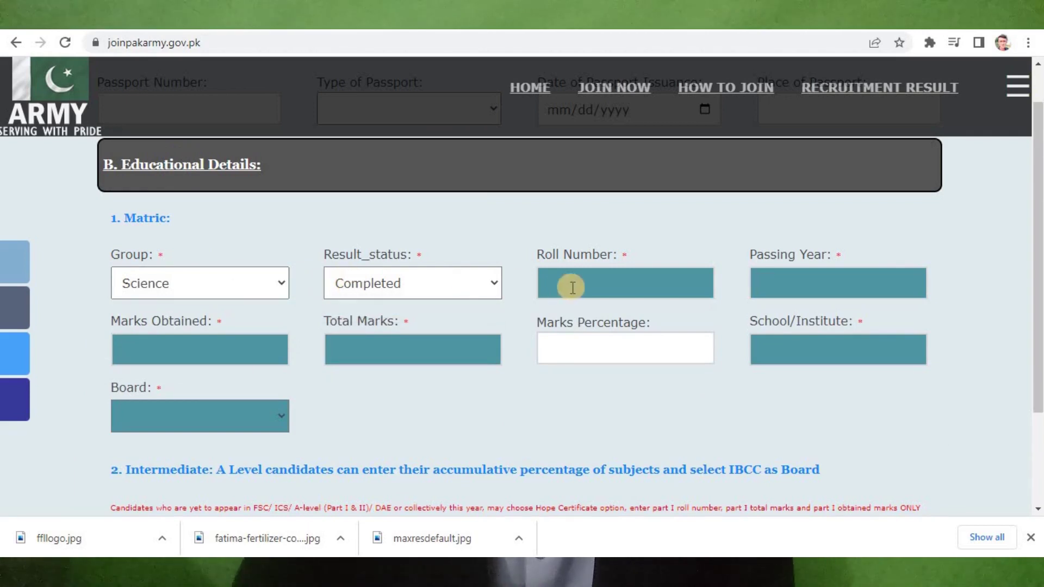
pyautogui.click(563, 283)
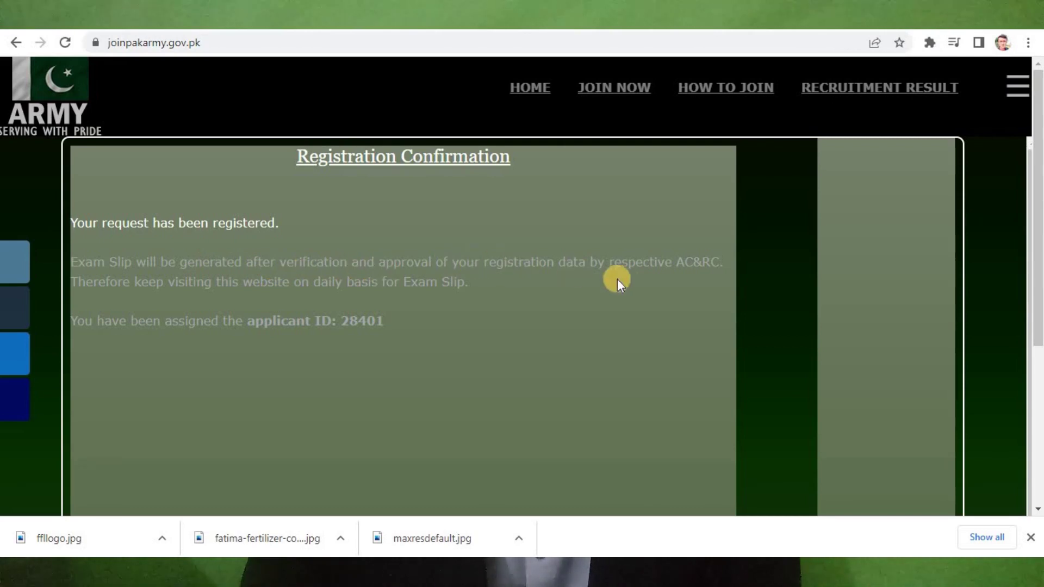
# Step: Return to the course list, open the exam slip check for the 151 PMA Long Course and review the applicant's slip
pyautogui.hotkey('alt', 'Left')
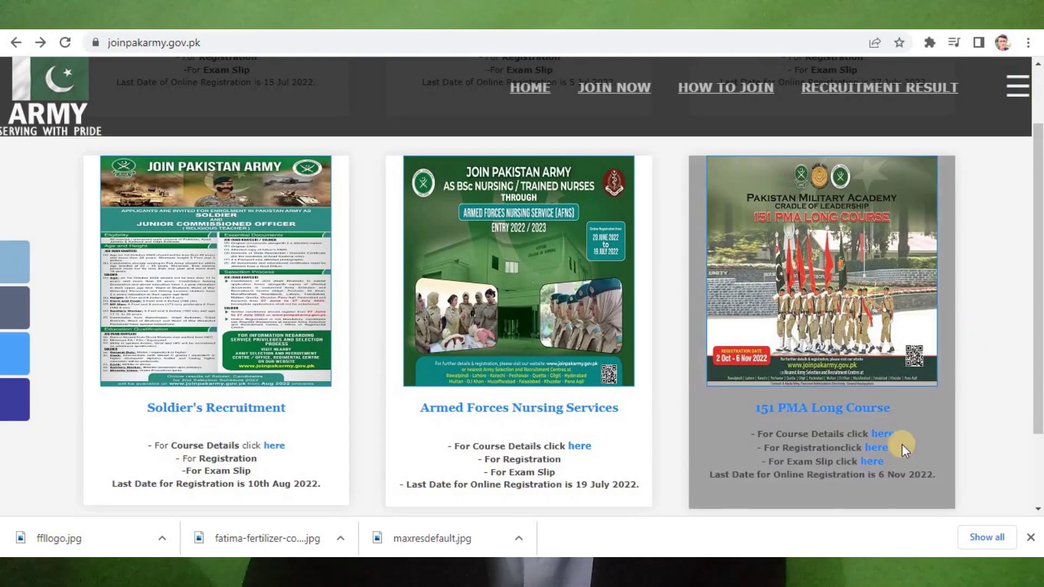
pyautogui.click(871, 462)
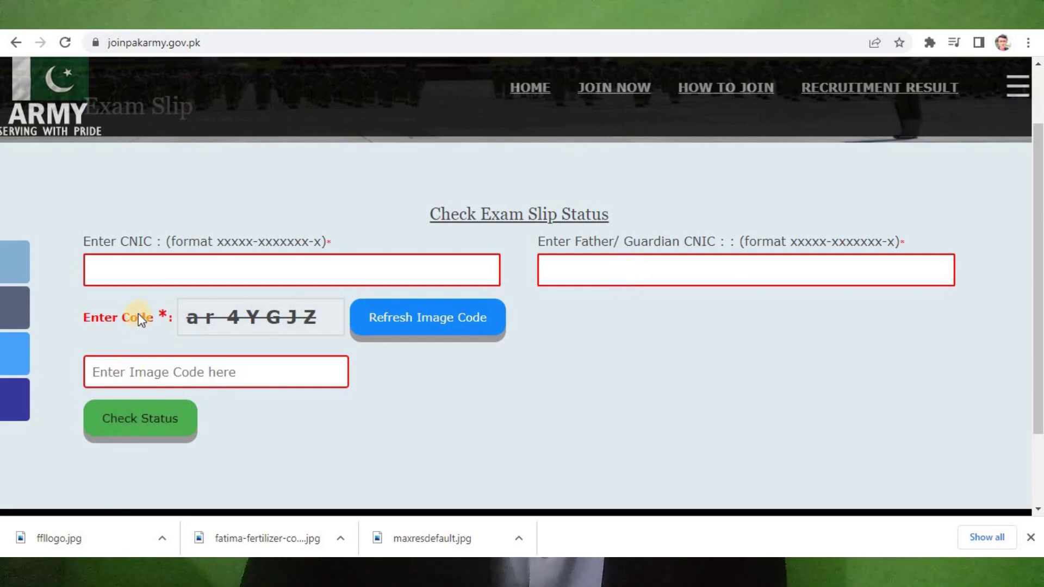
pyautogui.click(132, 270)
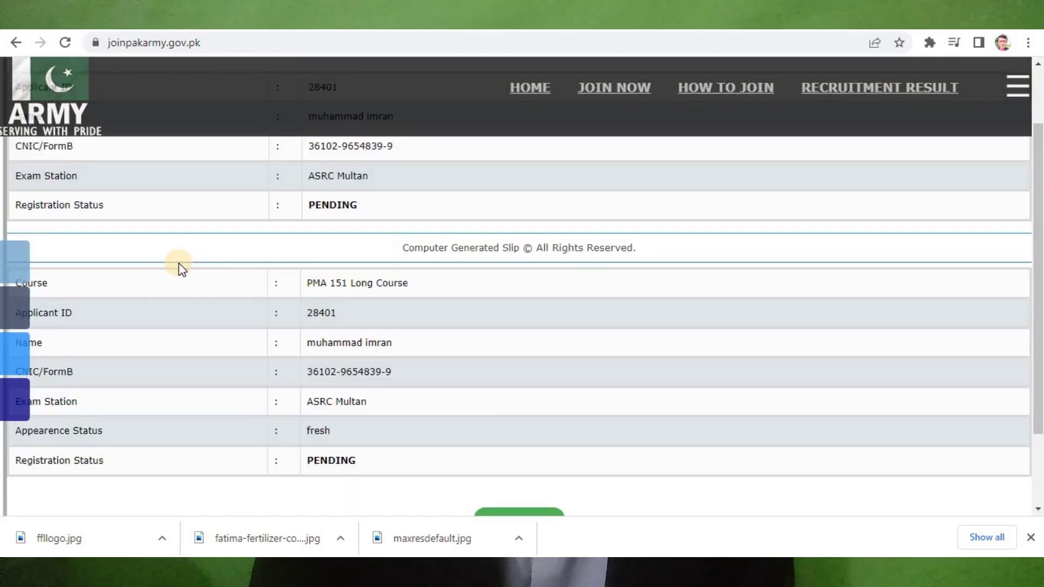
pyautogui.scroll(-2, 181, 267)
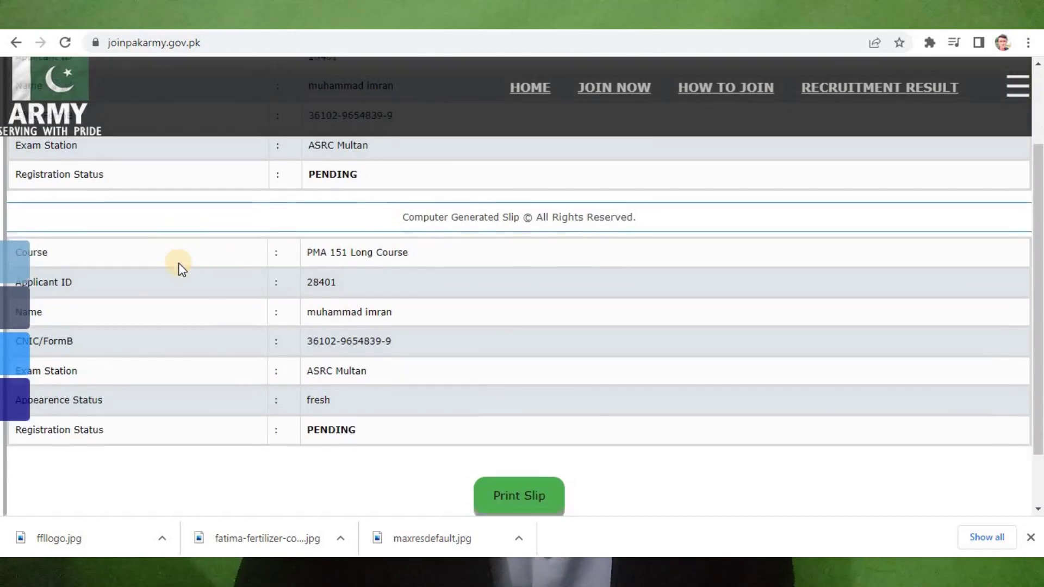